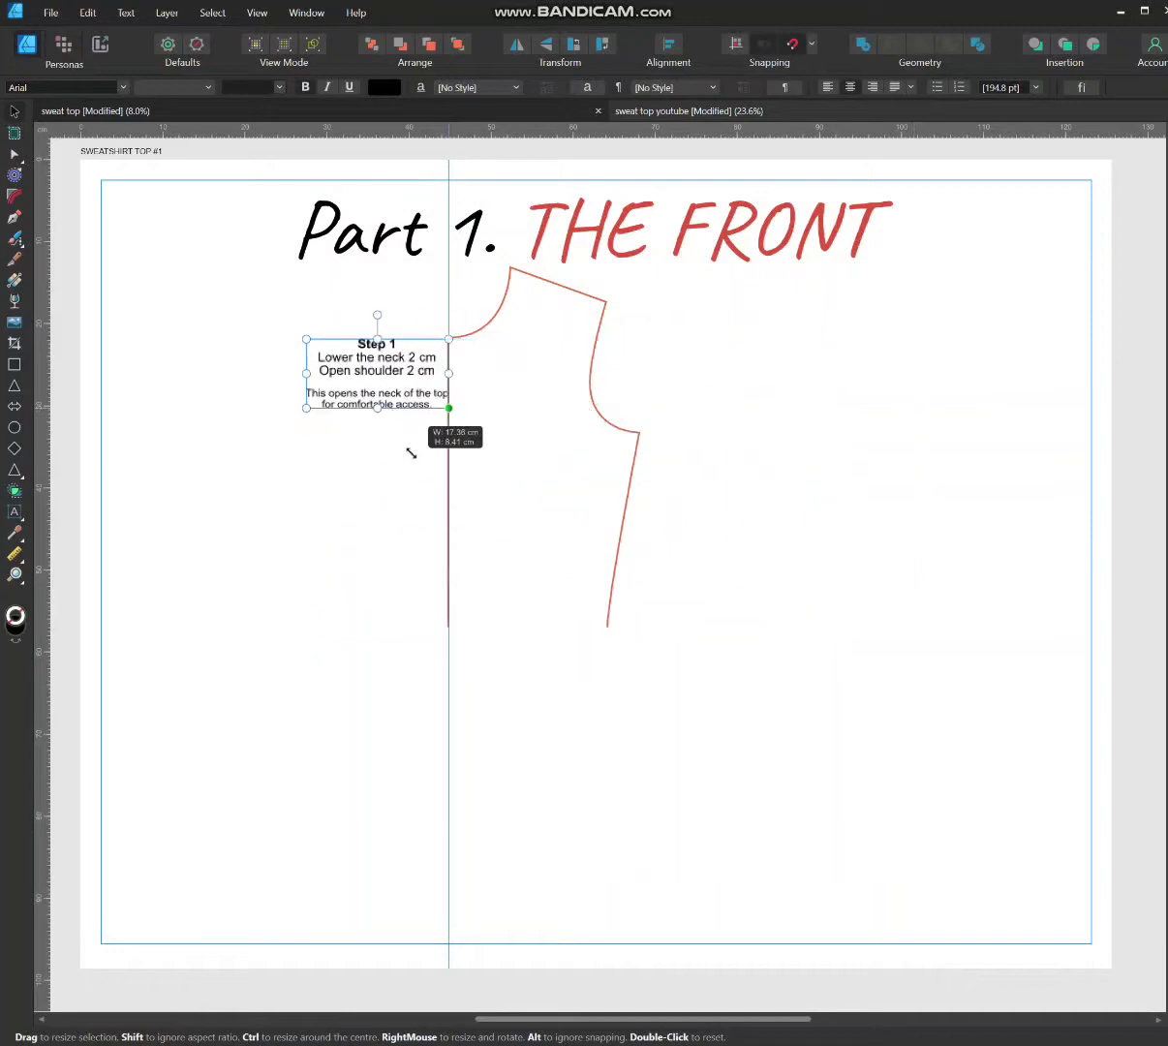
Shrink the Step 1 note and place guides 2 cm from the neckline corner
scroll(399, 235, up, 5)
mouse_move(39, 523)
mouse_down()
mouse_move(76, 555)
mouse_move(663, 502)
mouse_up()
drag(42, 129, 576, 579)
drag(662, 530, 632, 523)
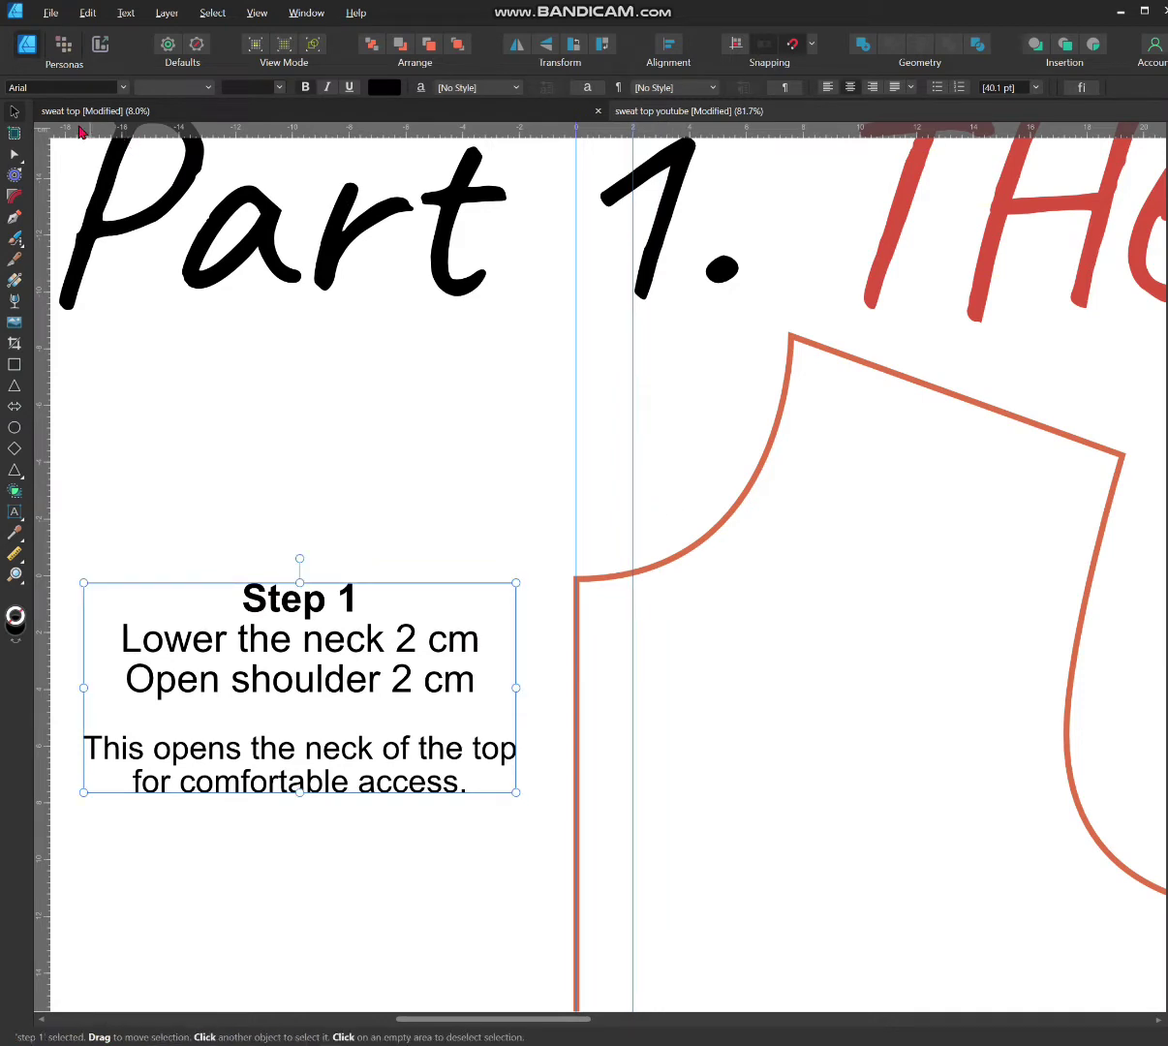
drag(194, 129, 154, 575)
key(ctrl+z)
mouse_move(334, 128)
mouse_down()
mouse_move(335, 463)
mouse_move(370, 633)
mouse_up()
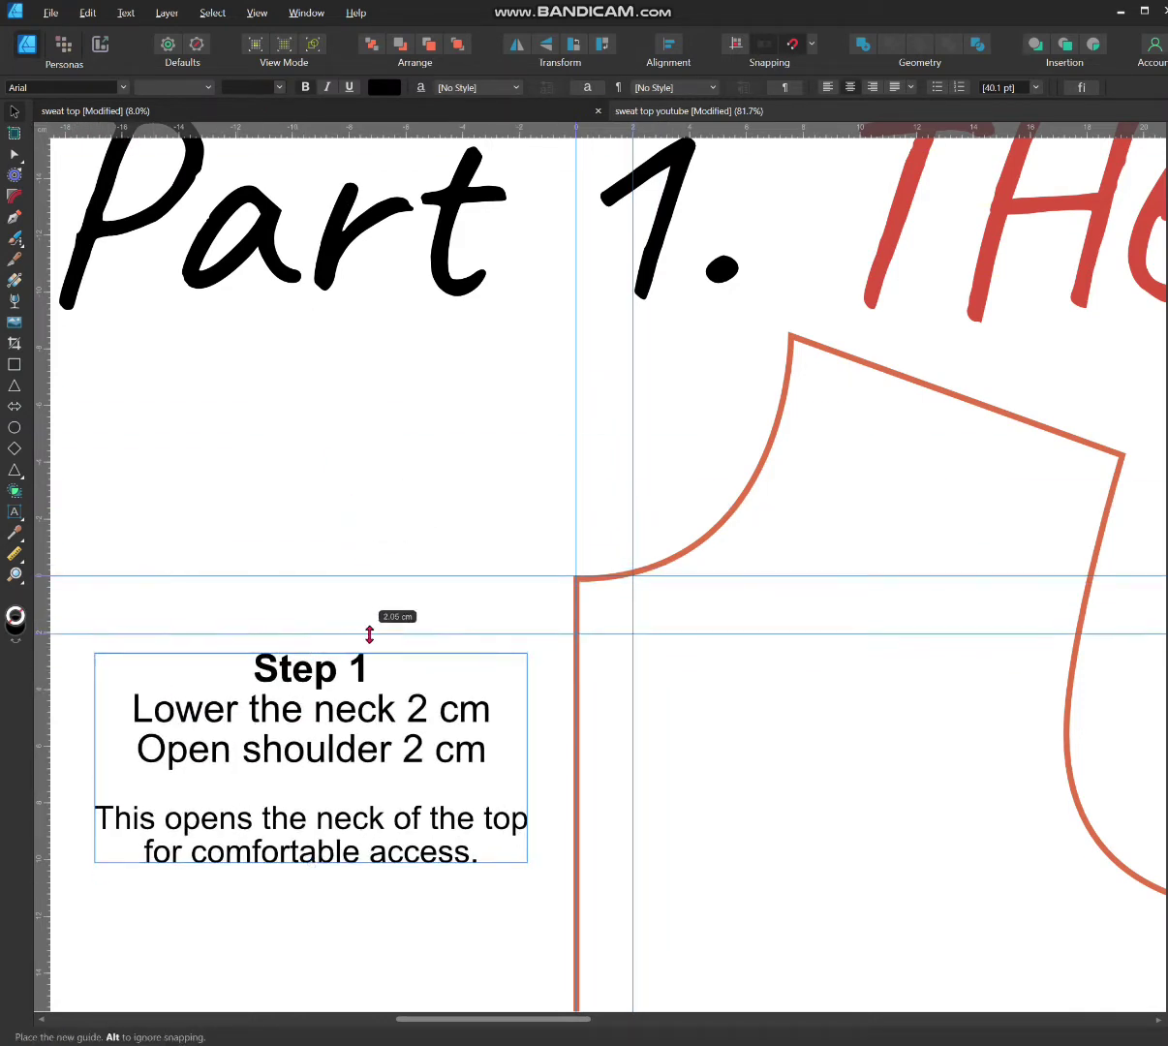
Drag the front outline's neckline start node down 2 cm onto the lower guide
click(670, 559)
key(t)
click(659, 562)
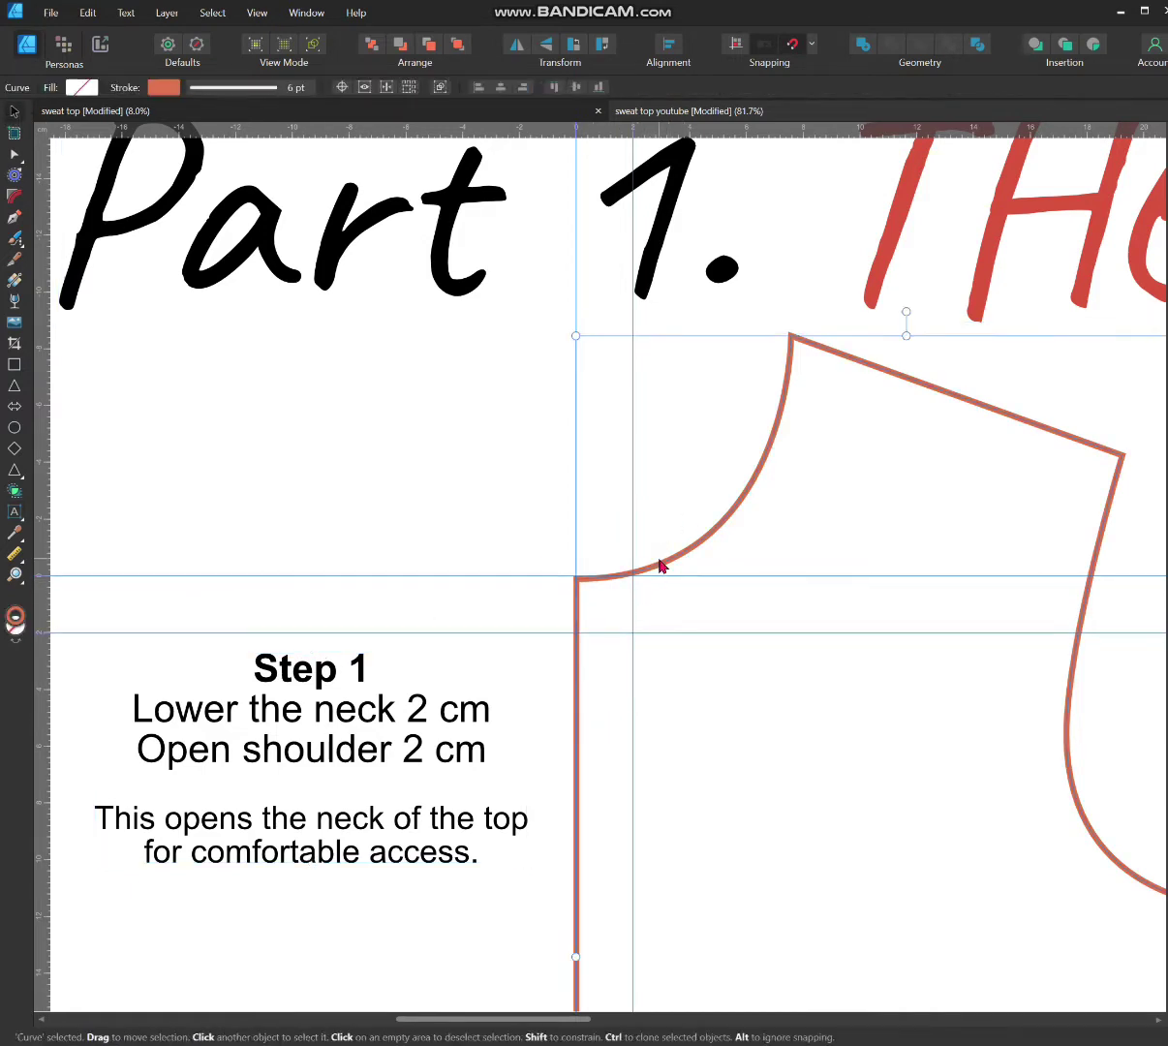
key(a)
click(577, 579)
drag(578, 579, 581, 633)
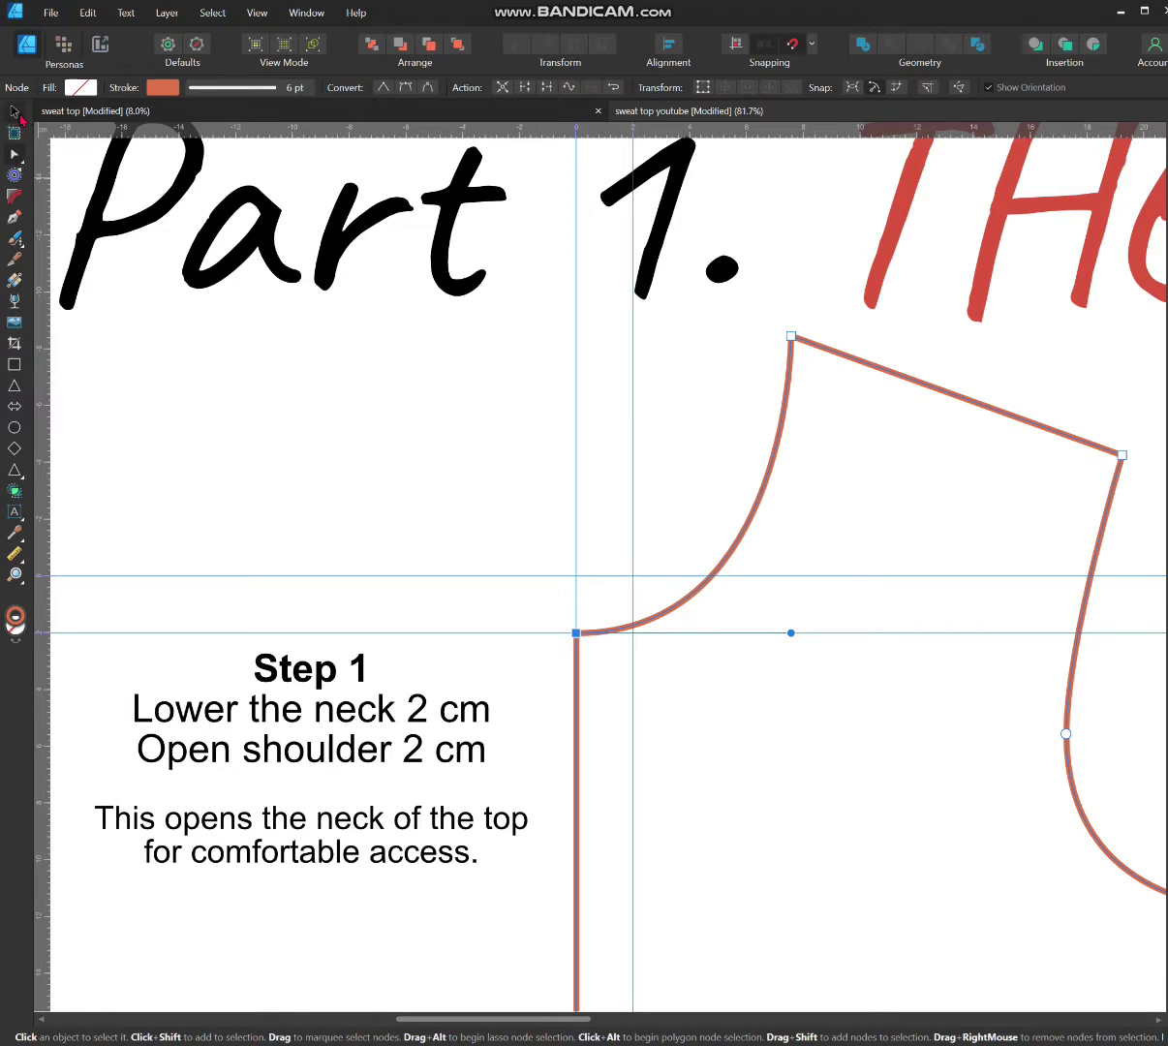
Zero the rulers at the neckline top and set a vertical guide at 2.00 cm outward
click(15, 112)
drag(633, 445, 788, 452)
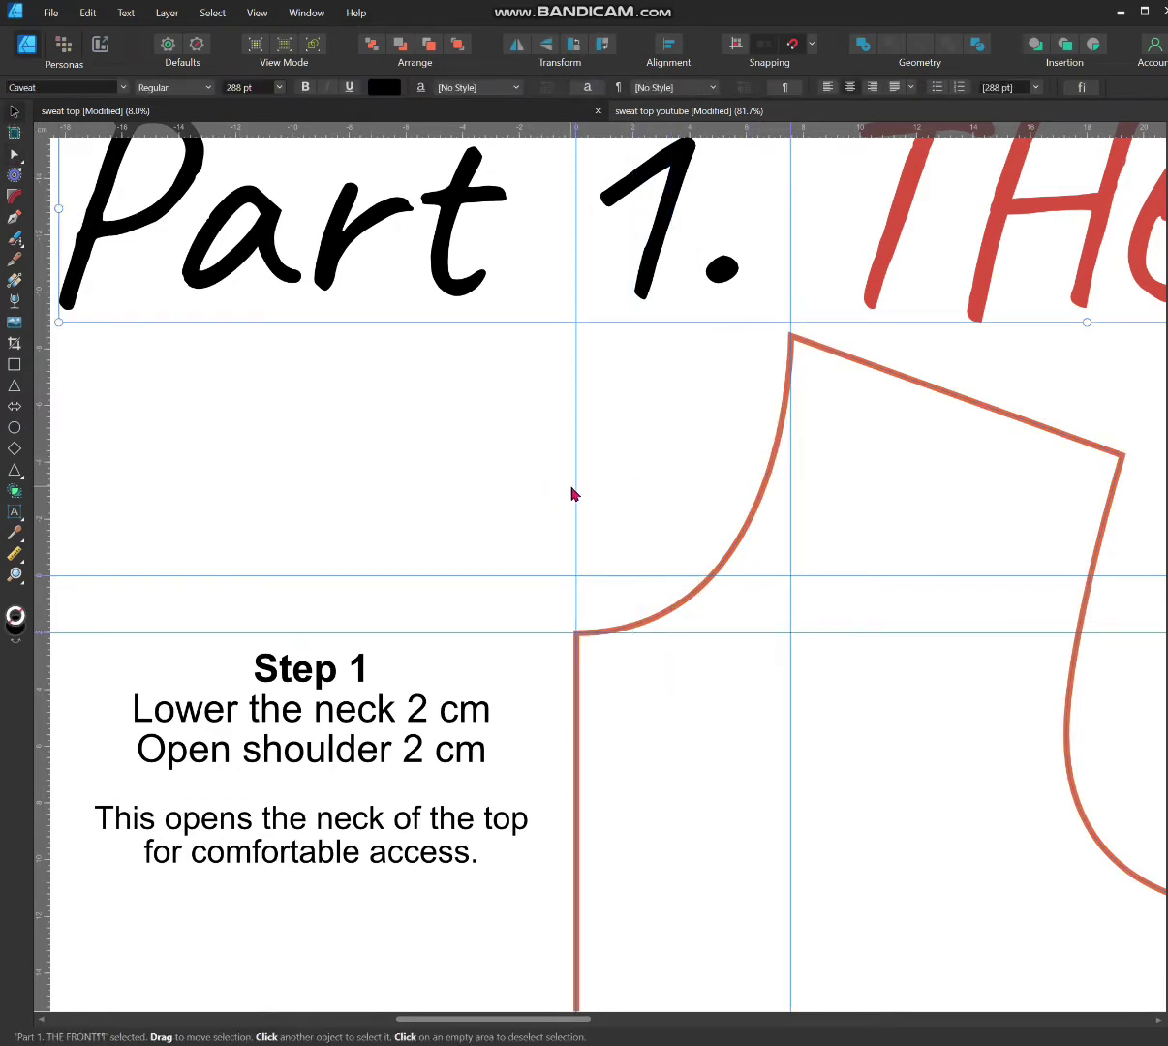
drag(571, 487, 856, 499)
drag(42, 131, 787, 544)
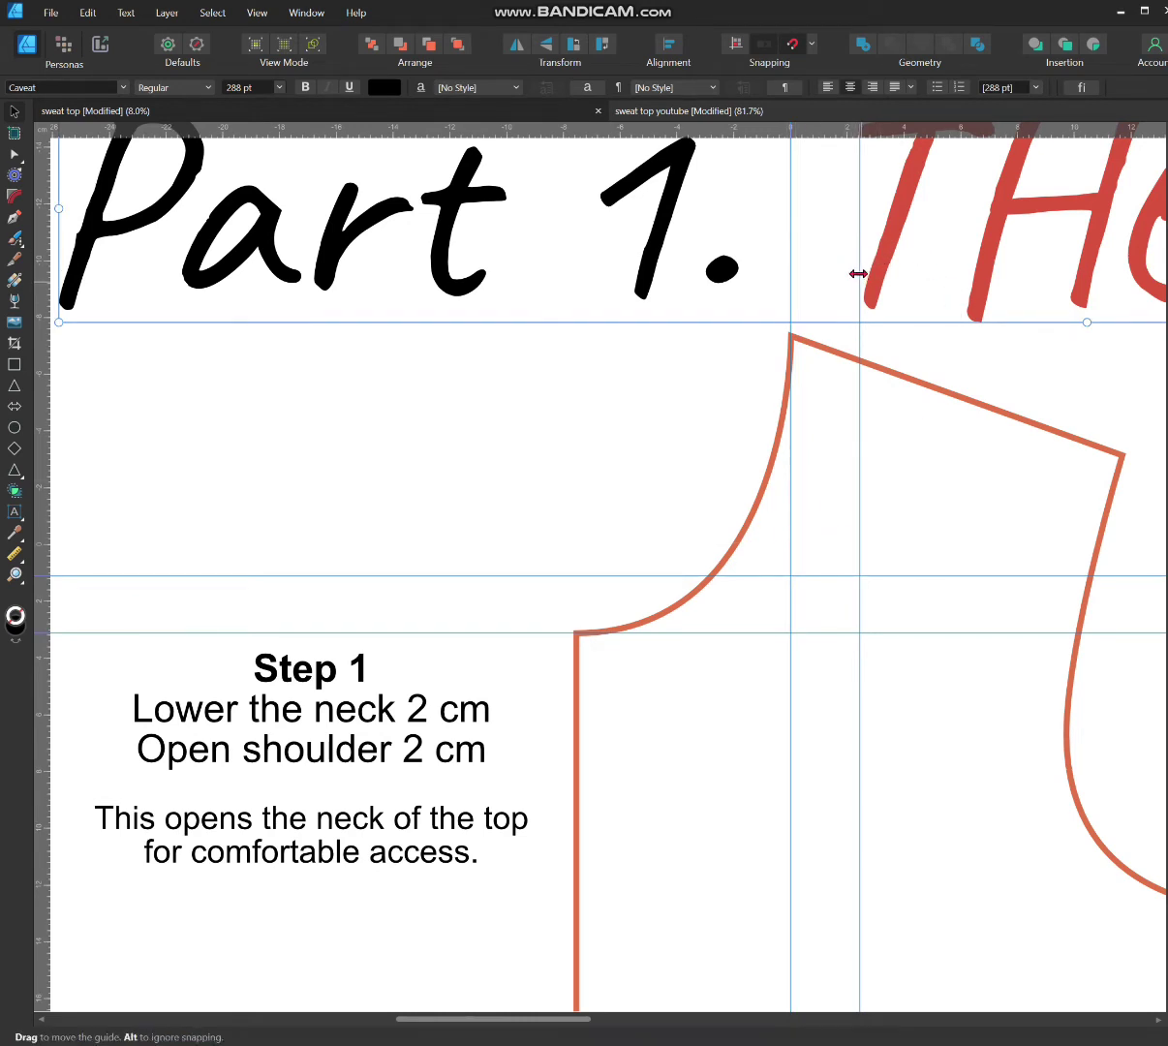
drag(858, 274, 849, 252)
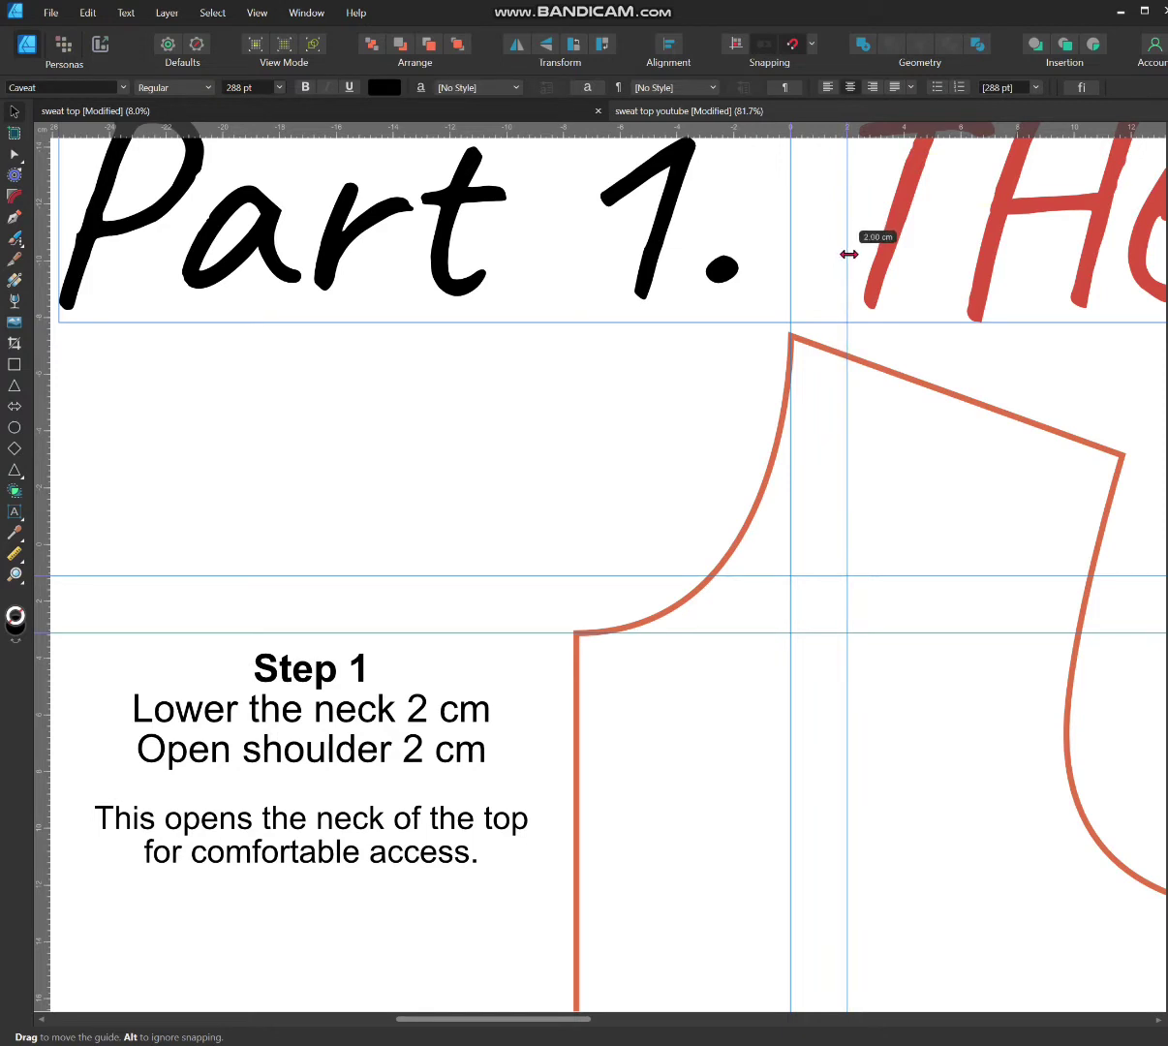
click(848, 254)
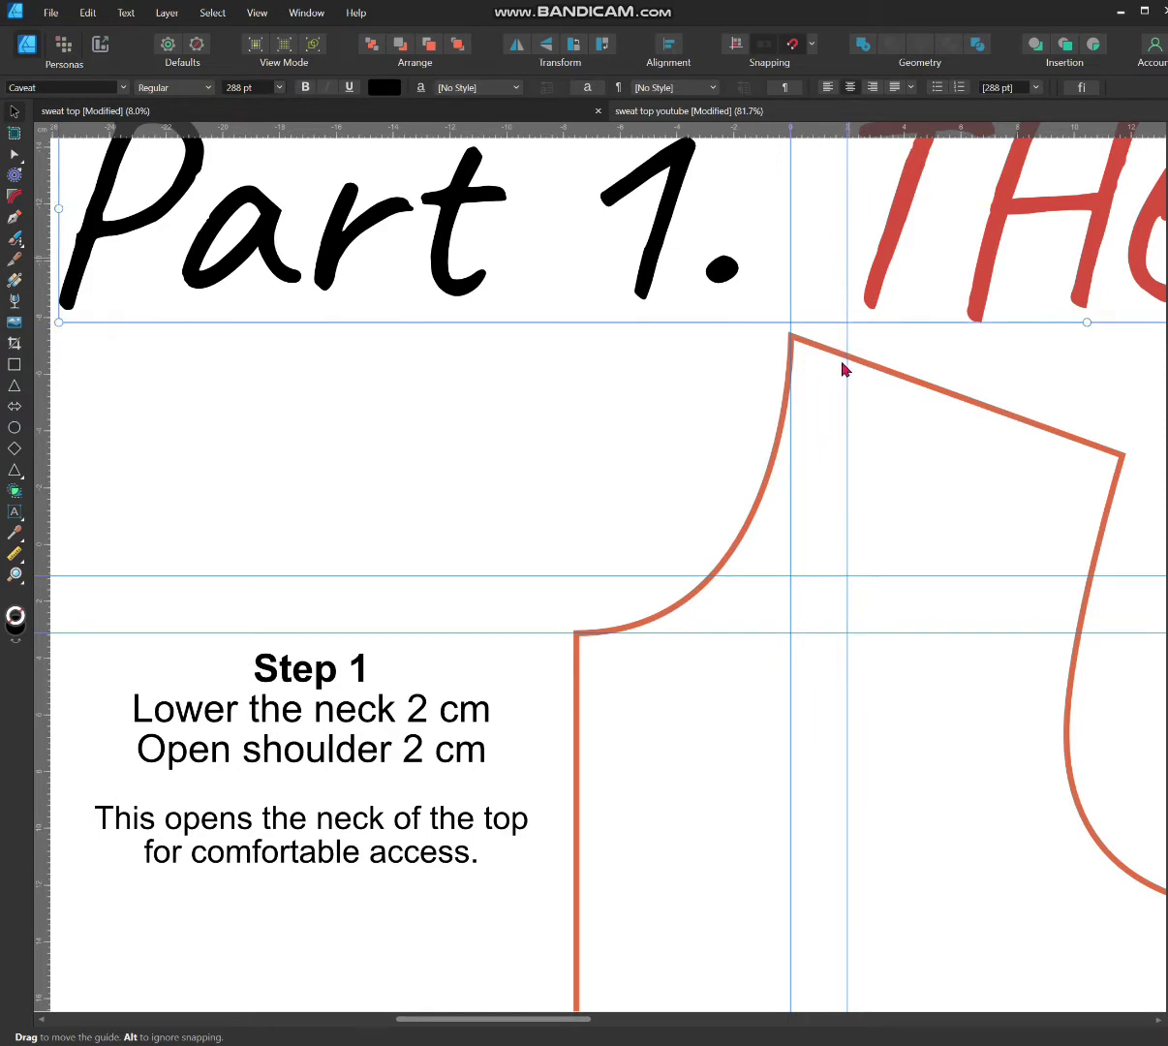
click(770, 471)
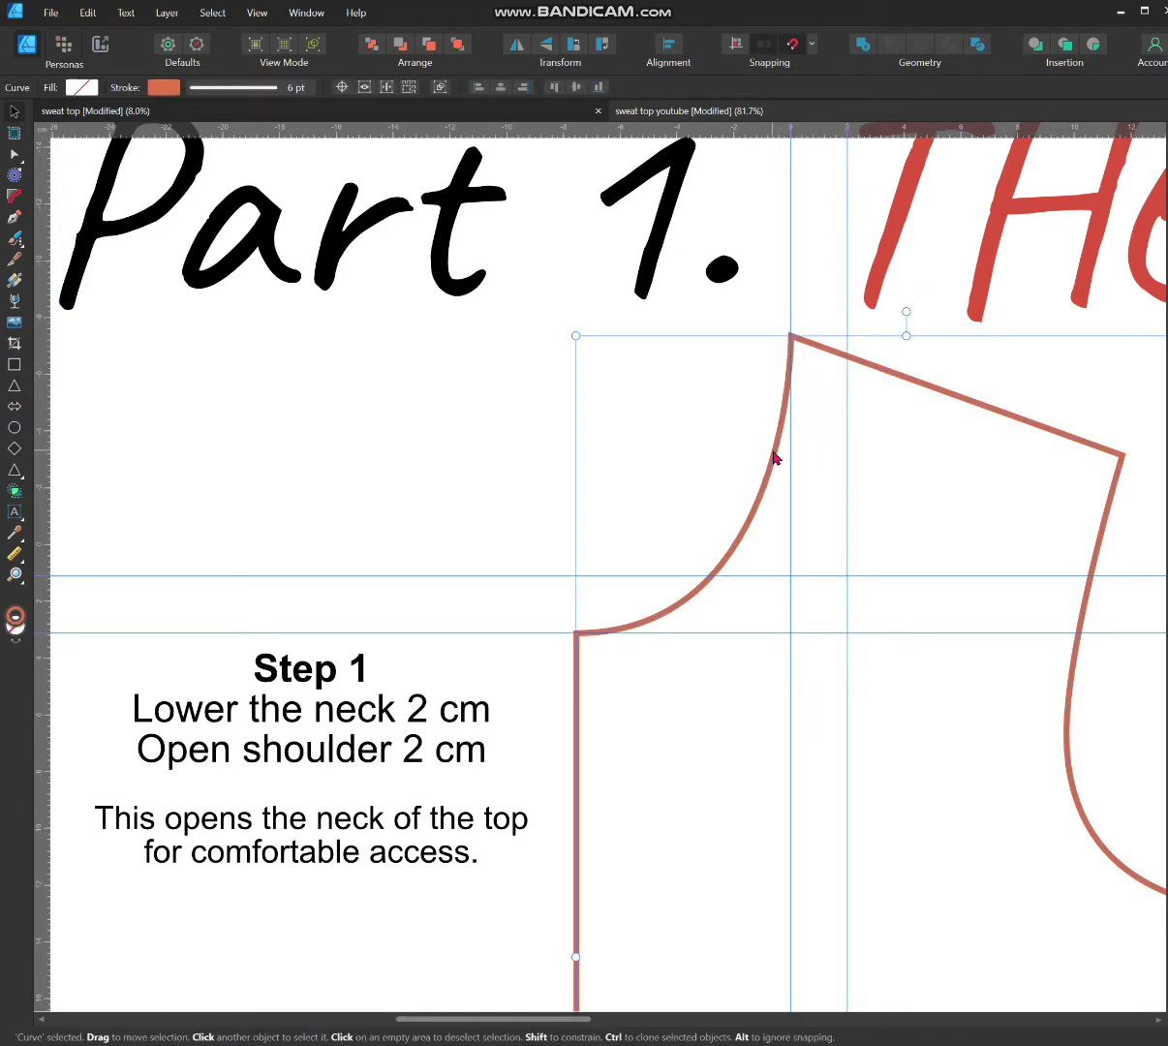
Add a shoulder node at the guide, delete the old corner node, and reshape the neck curve
key(a)
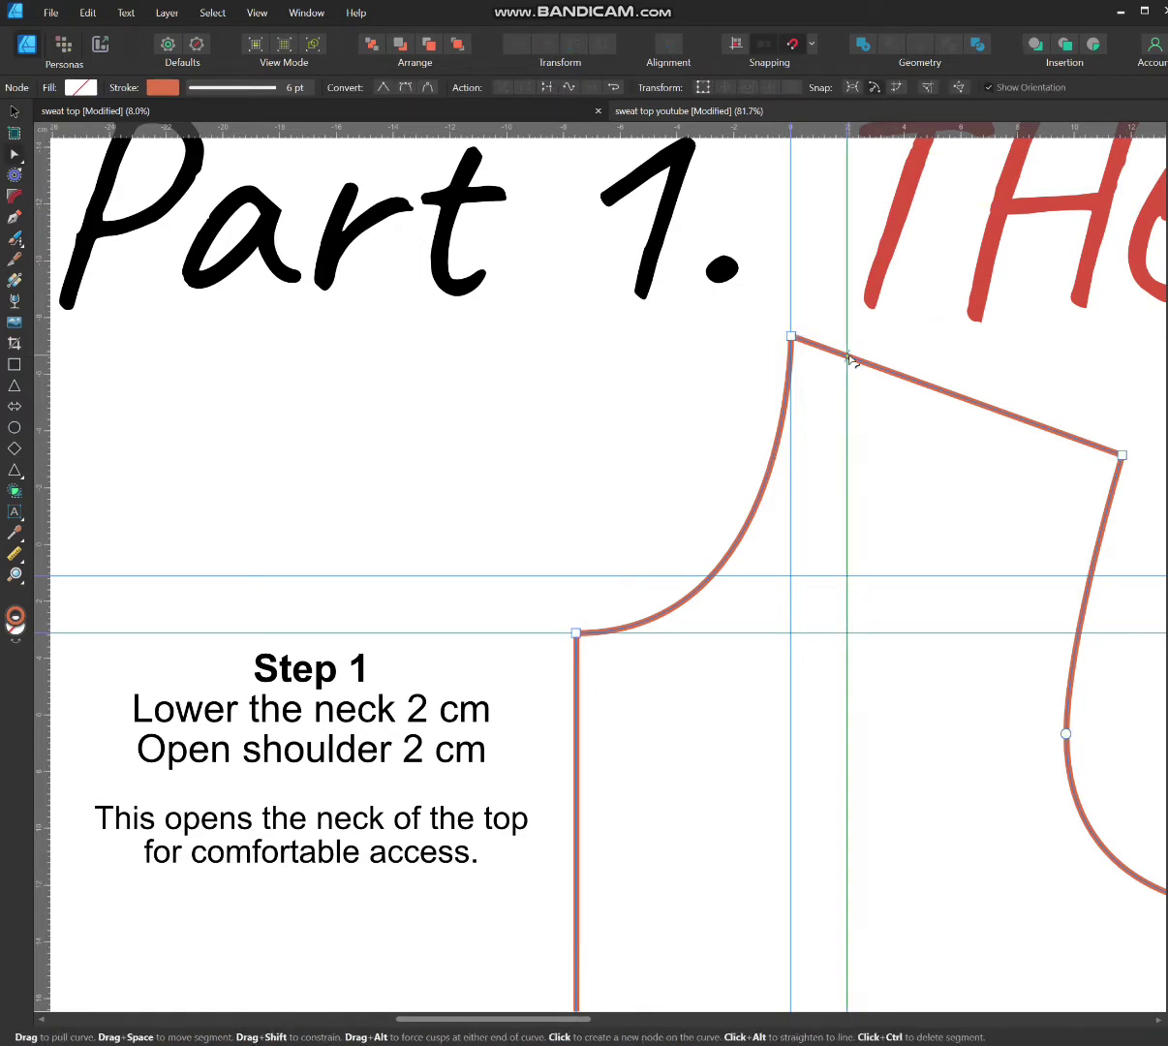
click(848, 357)
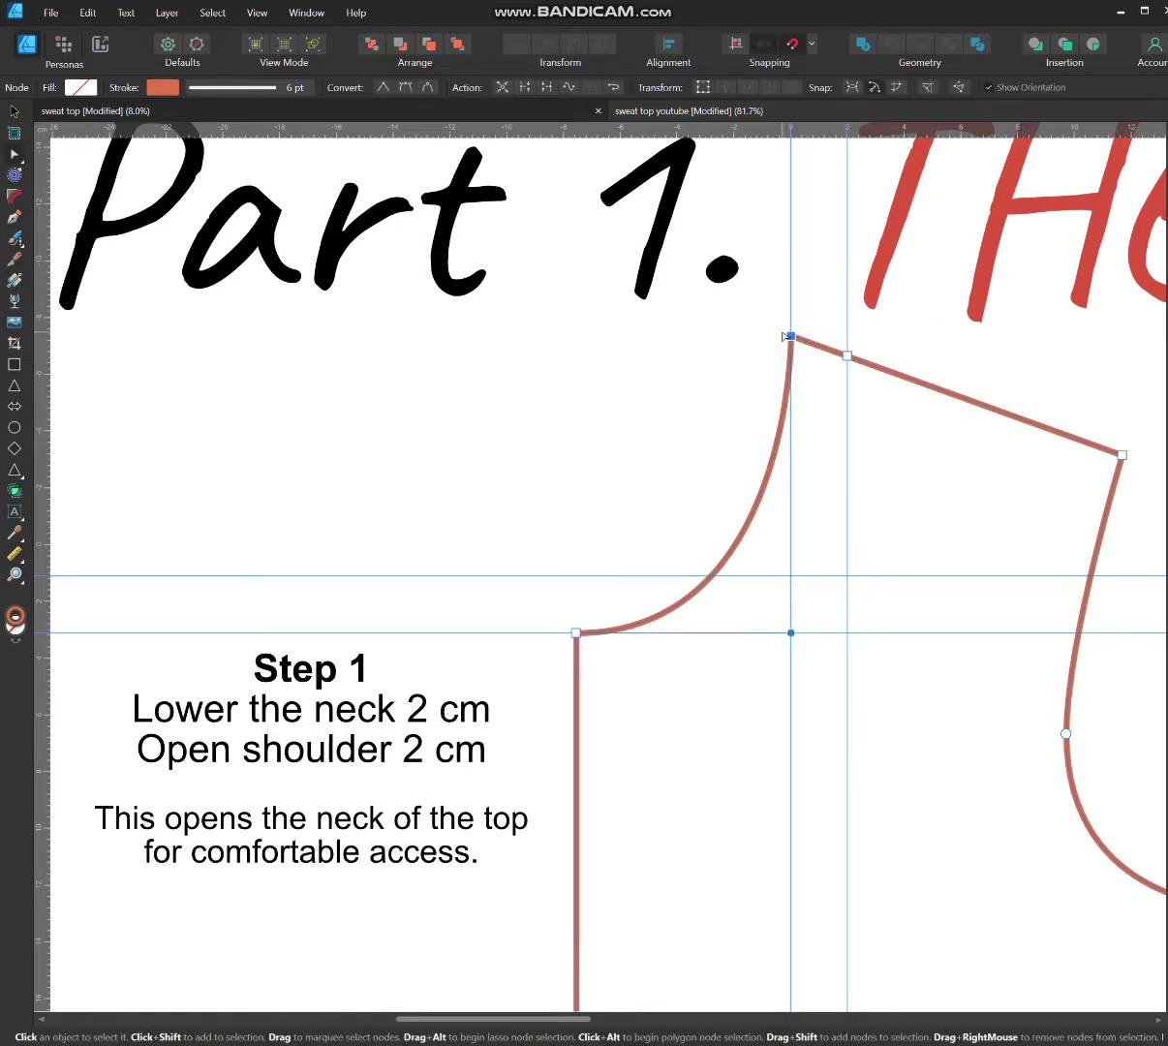
key(Delete)
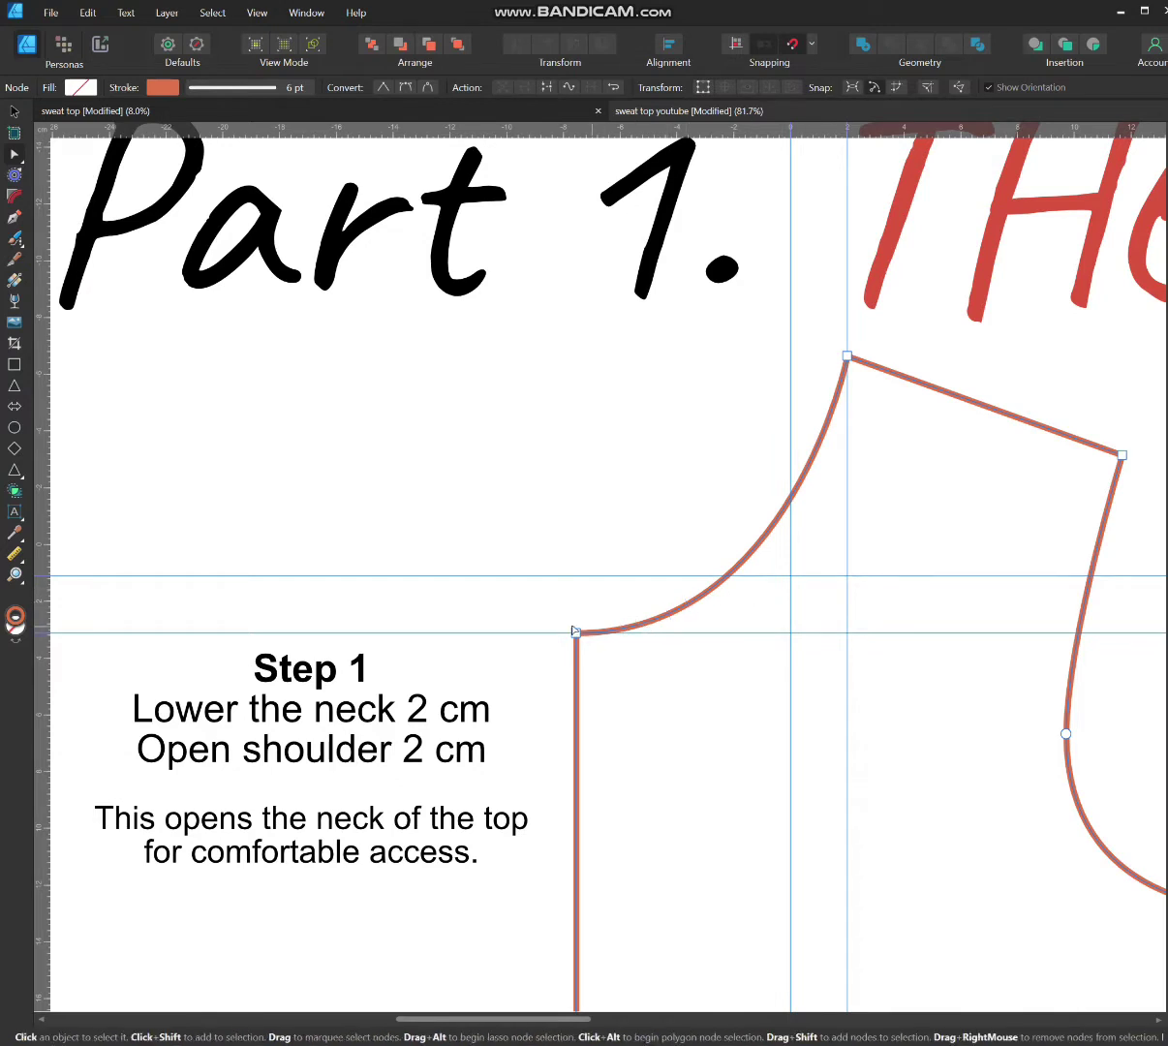
click(577, 633)
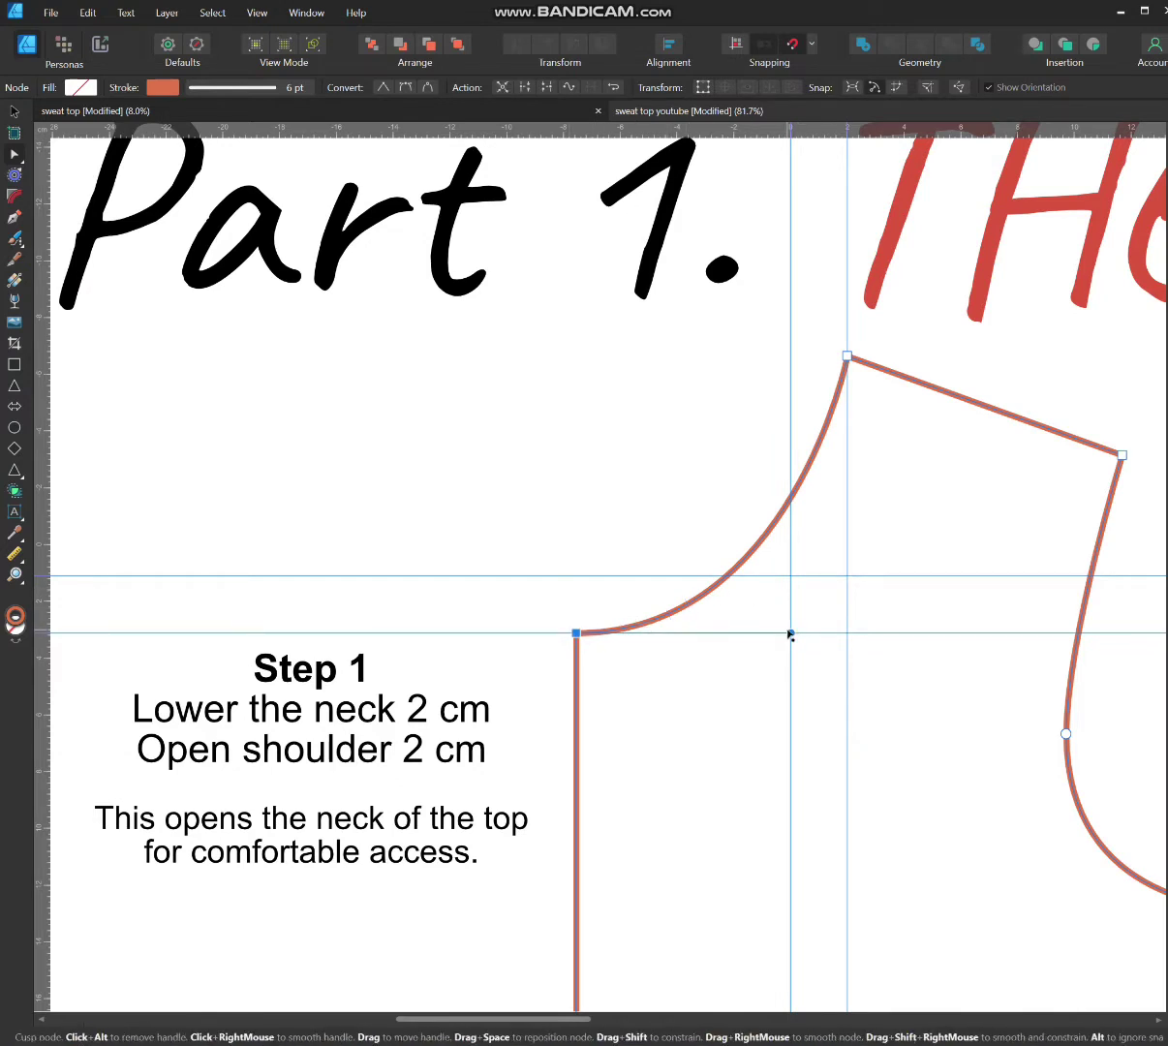
drag(790, 634, 840, 631)
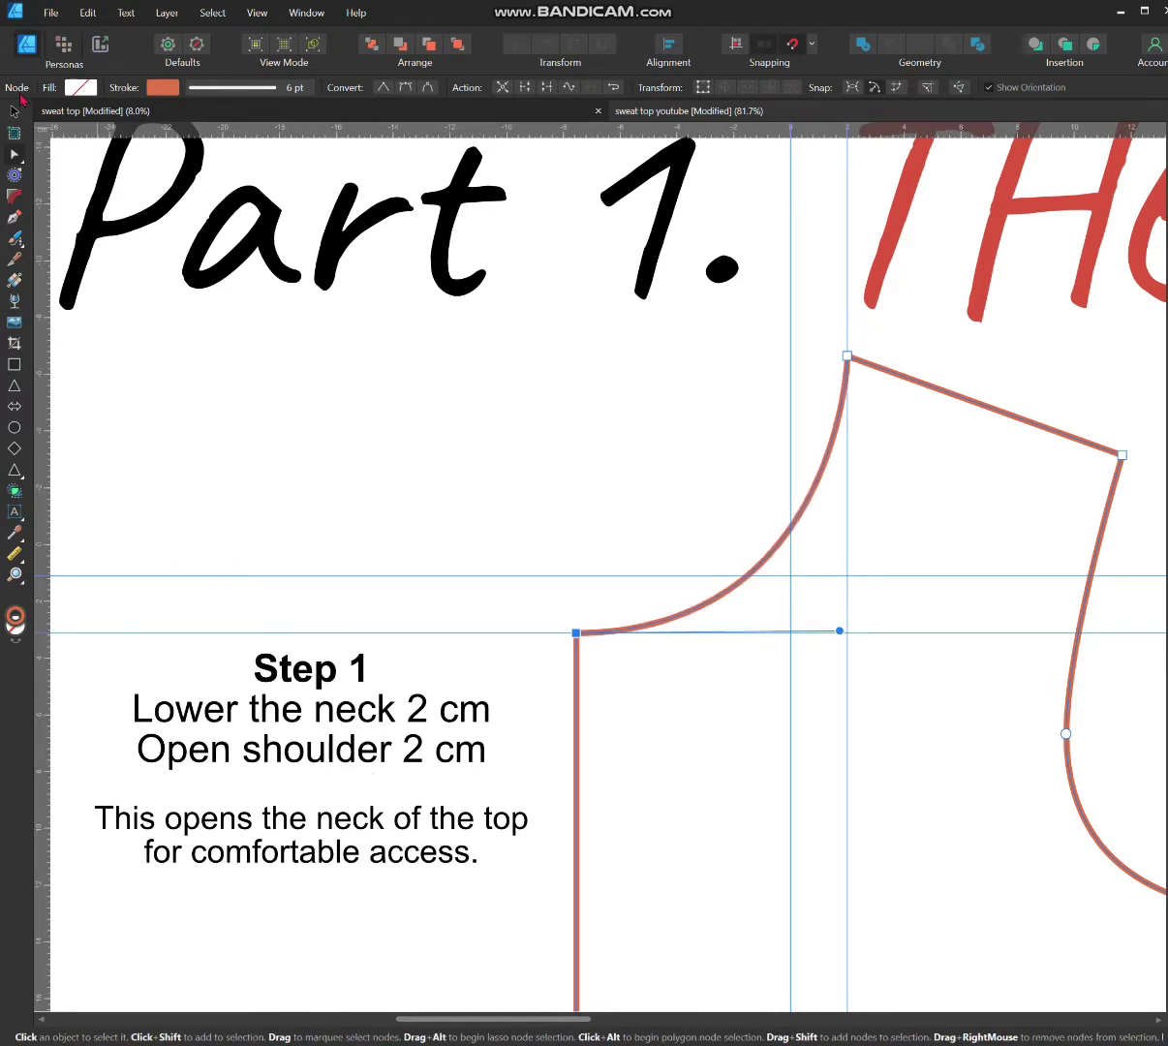
click(17, 110)
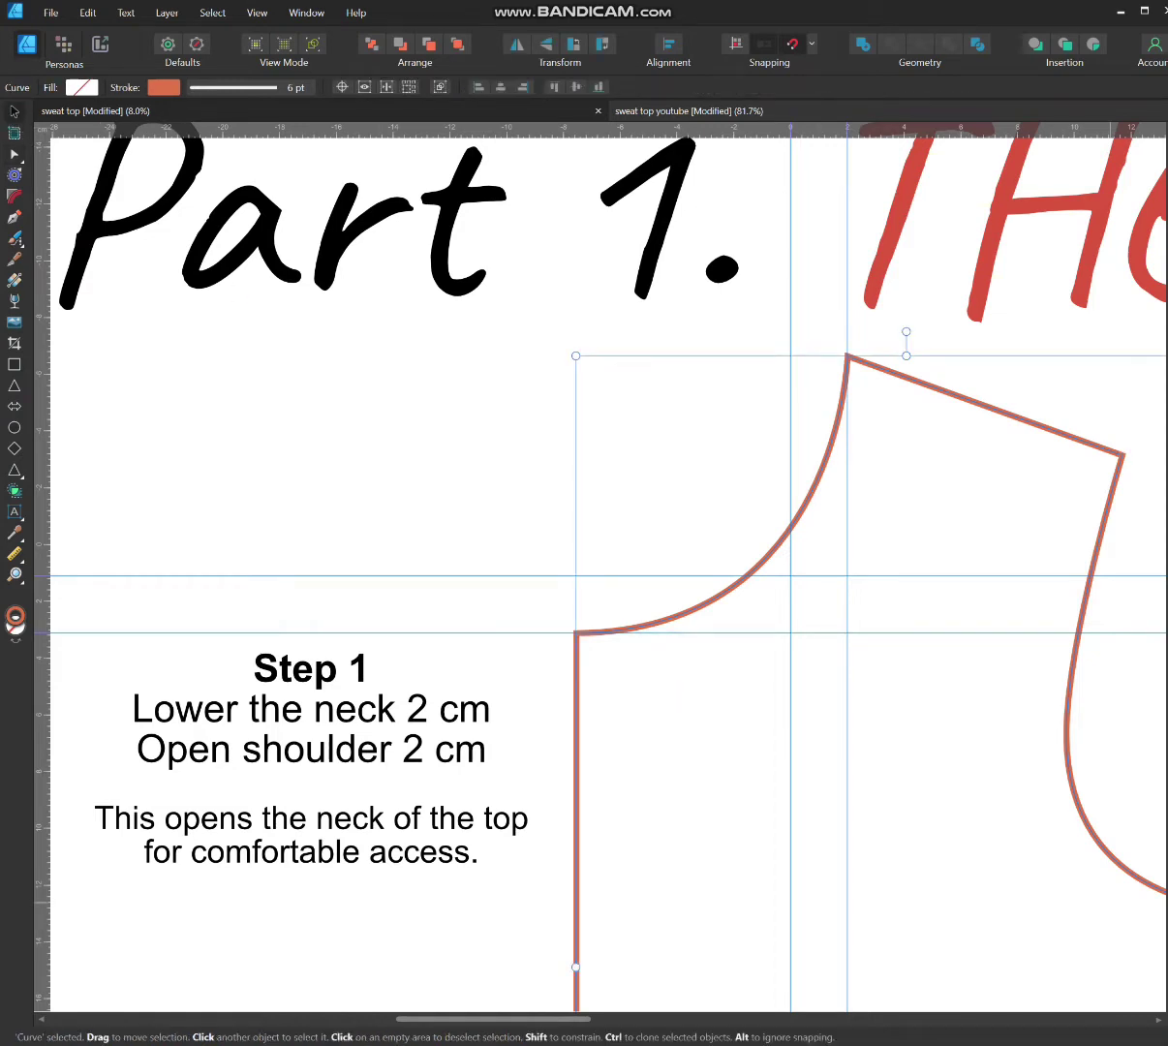
key(ctrl+d)
key(ctrl+0)
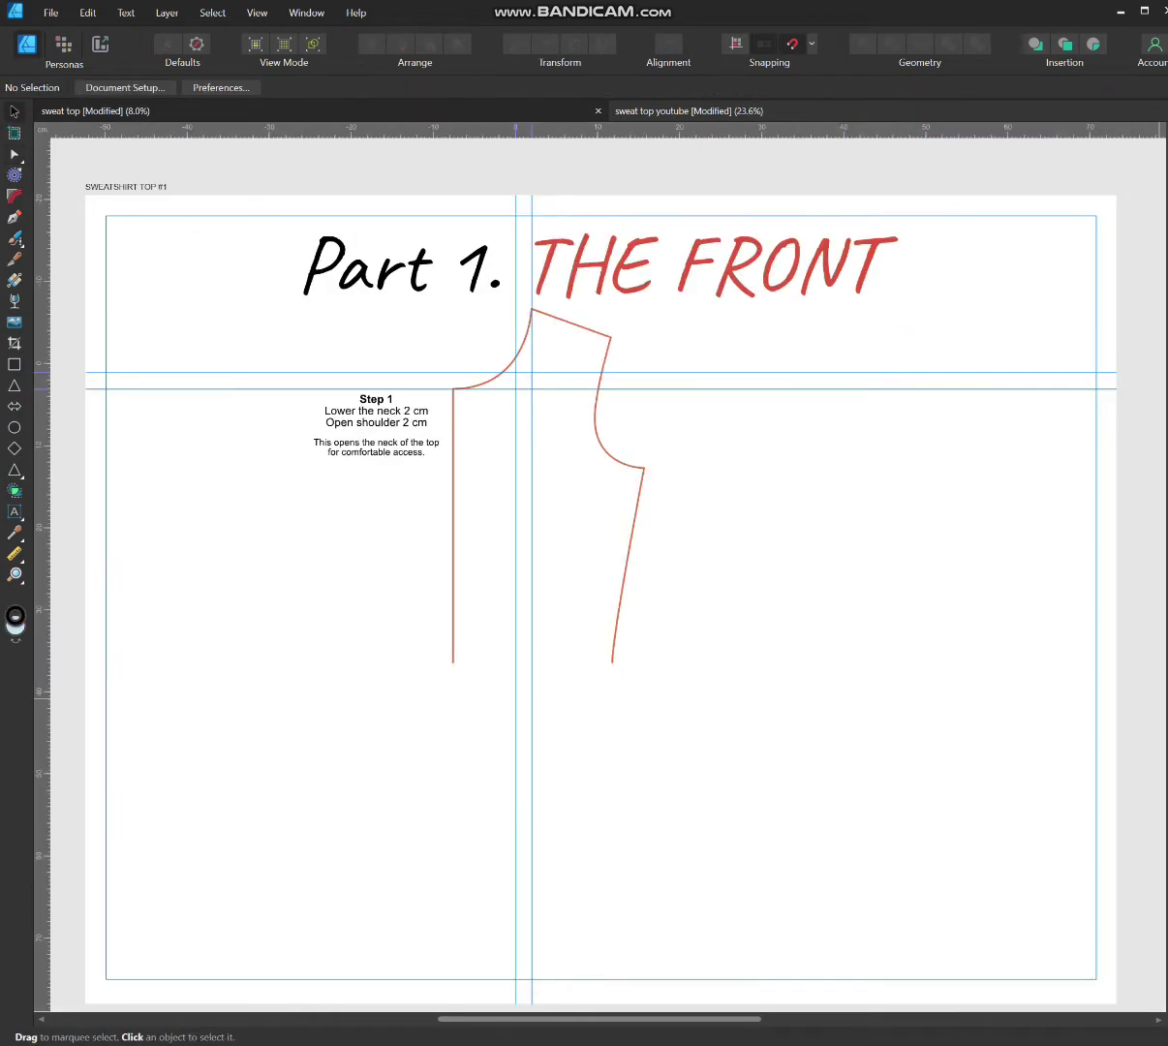
Paste the Step 2 note beside the underarm and set guides below the underarm point
key(ctrl+v)
mouse_move(650, 512)
mouse_down()
mouse_move(257, 681)
mouse_move(657, 514)
mouse_up()
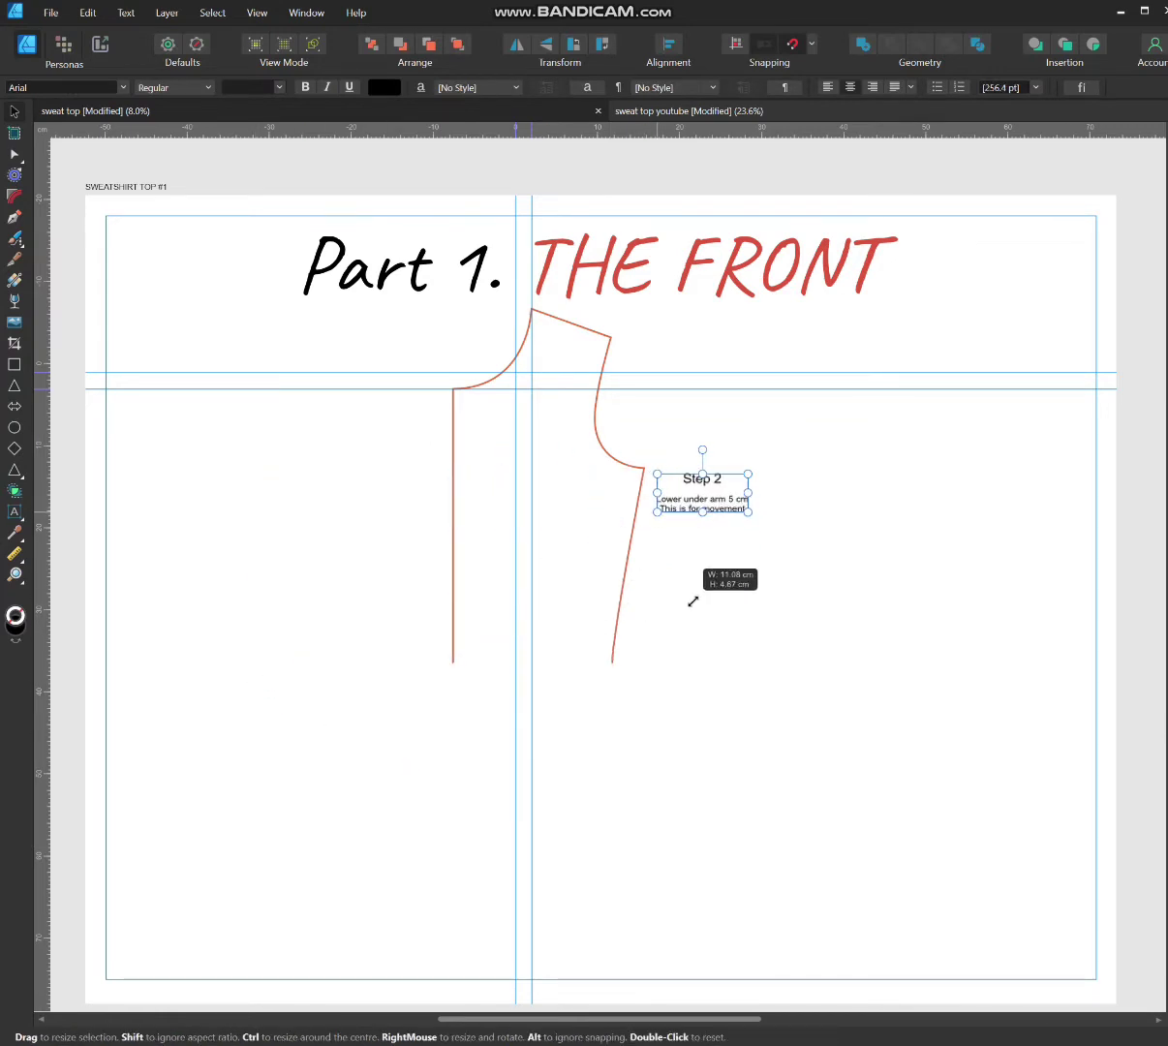
key(ctrl+d)
scroll(630, 465, up, 5)
drag(515, 694, 524, 693)
drag(41, 128, 592, 516)
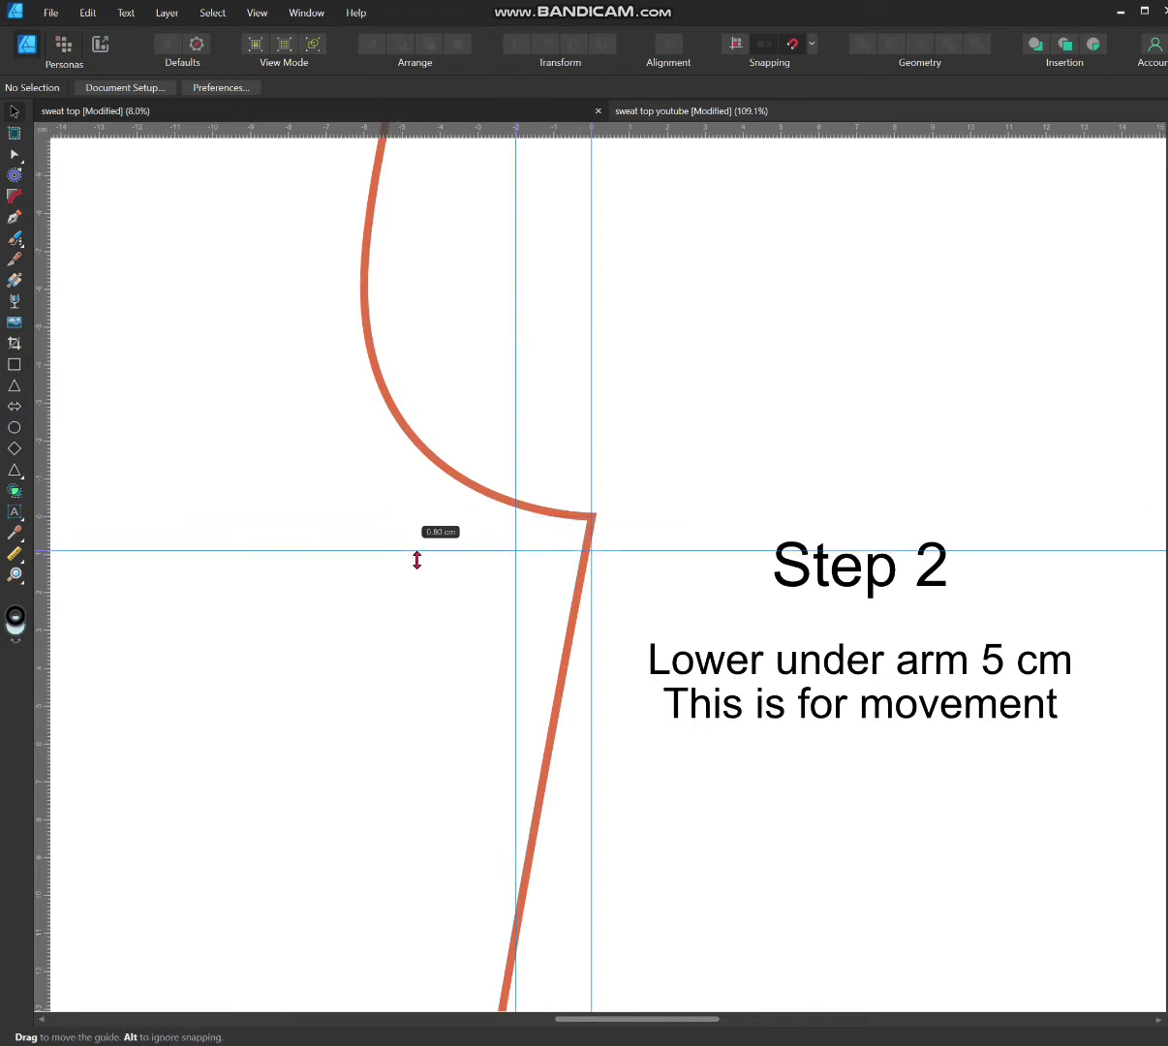
scroll(190, 227, up, 3)
mouse_move(190, 226)
mouse_down()
mouse_move(326, 818)
mouse_move(325, 738)
mouse_up()
scroll(337, 416, down, 5)
click(808, 448)
drag(808, 448, 820, 531)
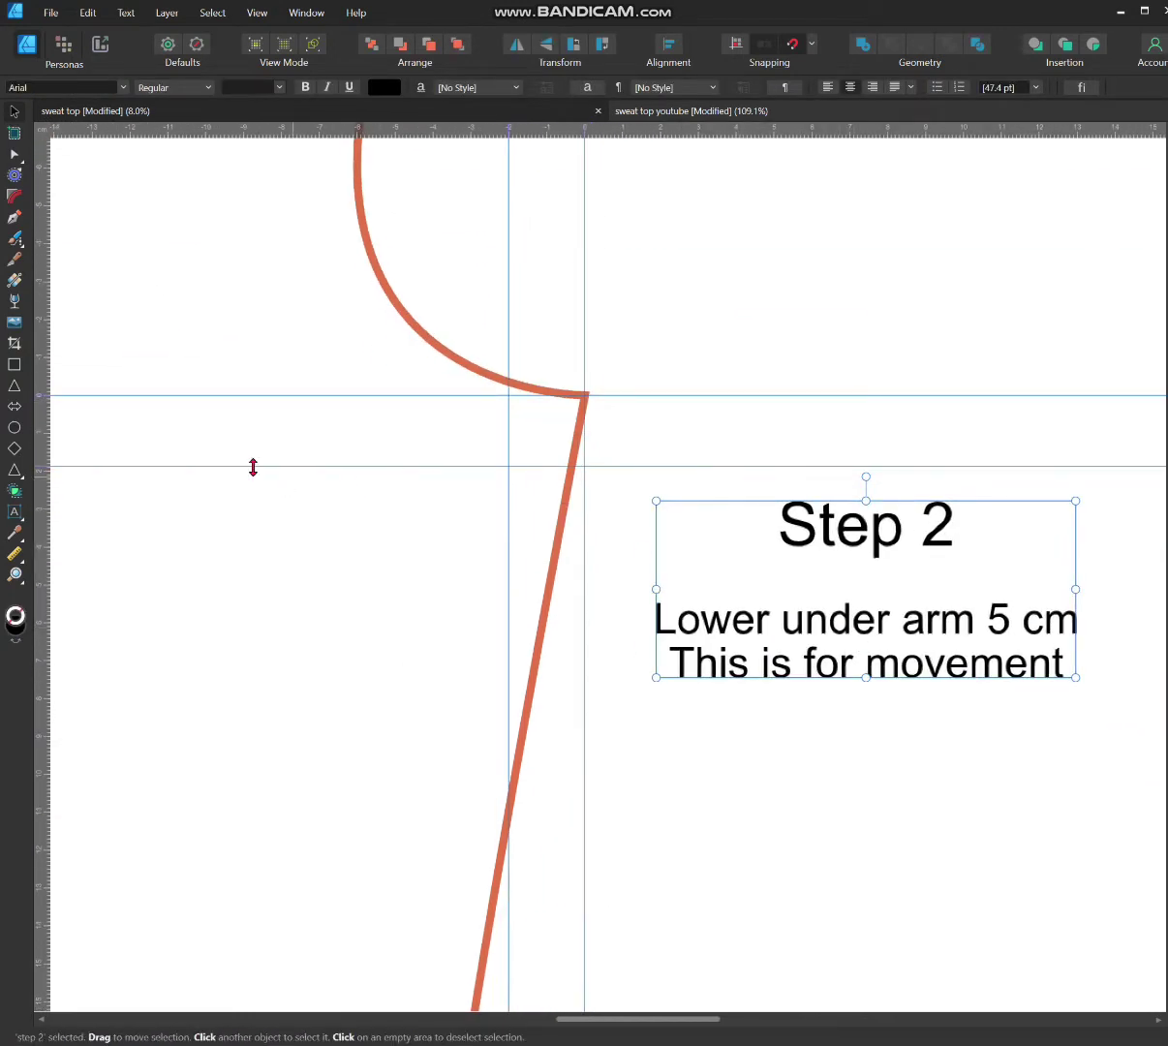
drag(252, 464, 252, 475)
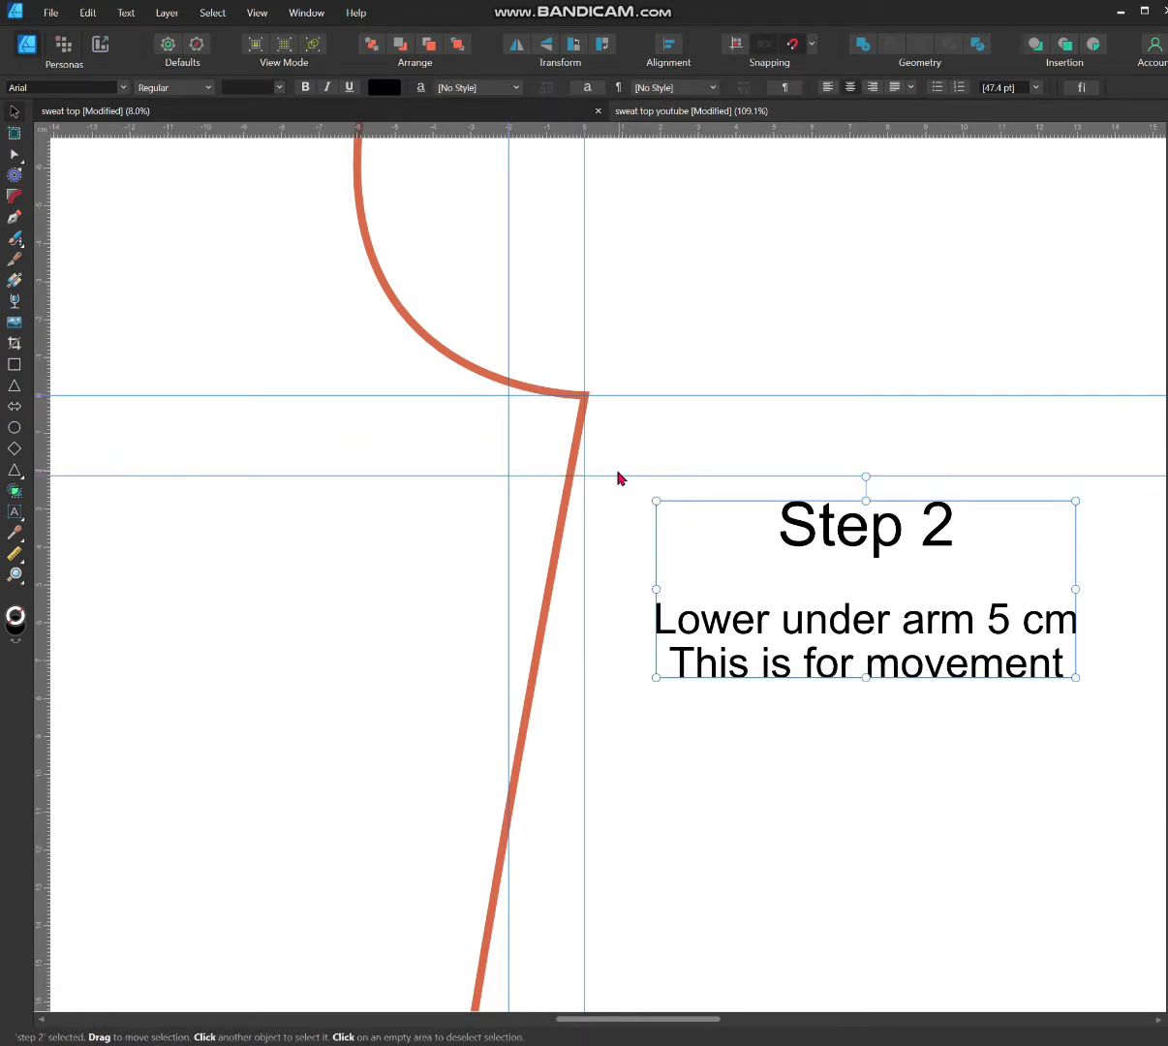
Drag the underarm corner node down onto the lower guide
scroll(618, 477, up, 3)
scroll(573, 487, up, 2)
click(533, 534)
double_click(521, 552)
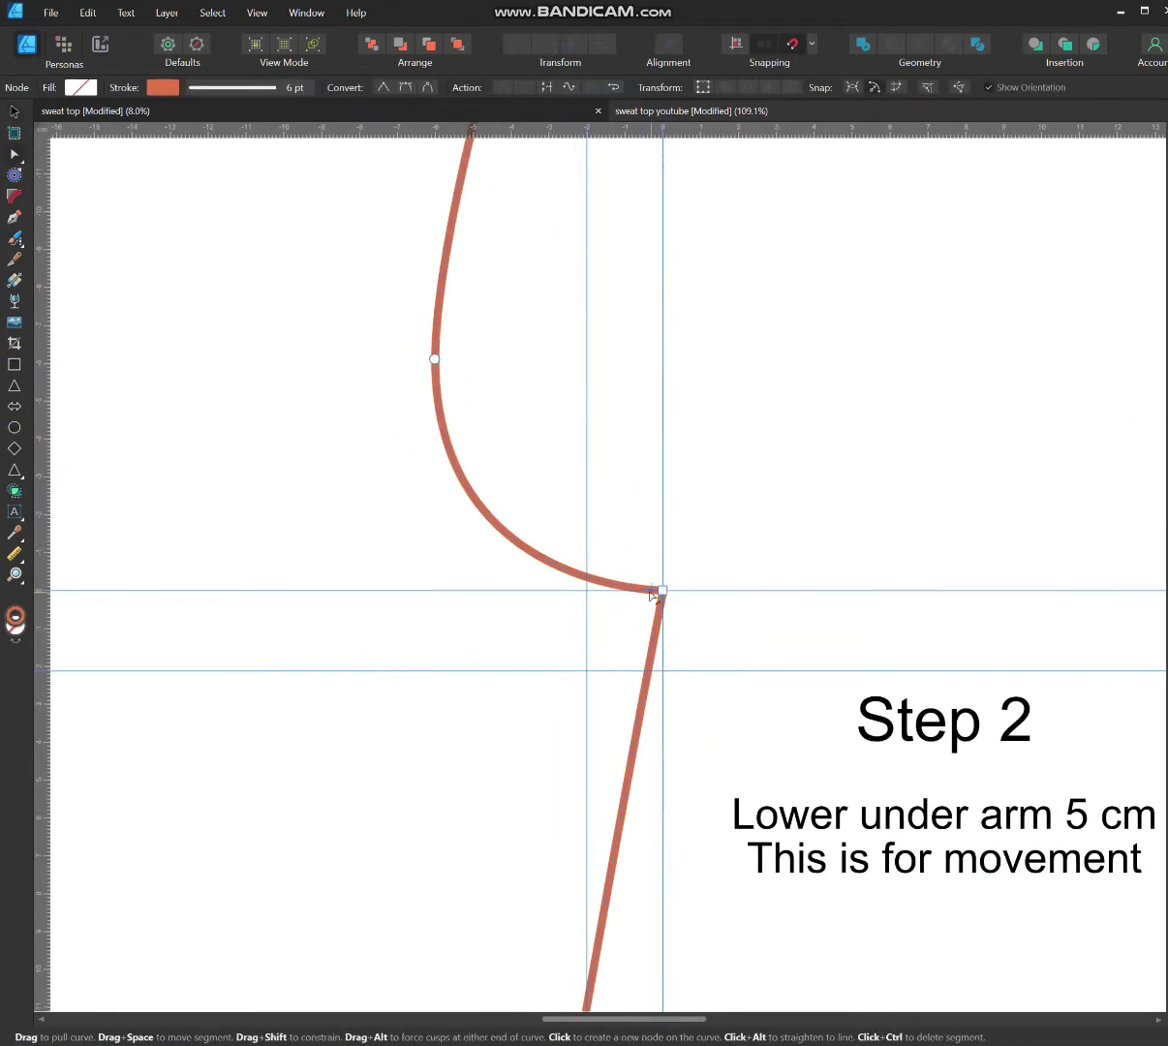
shift+click(435, 360)
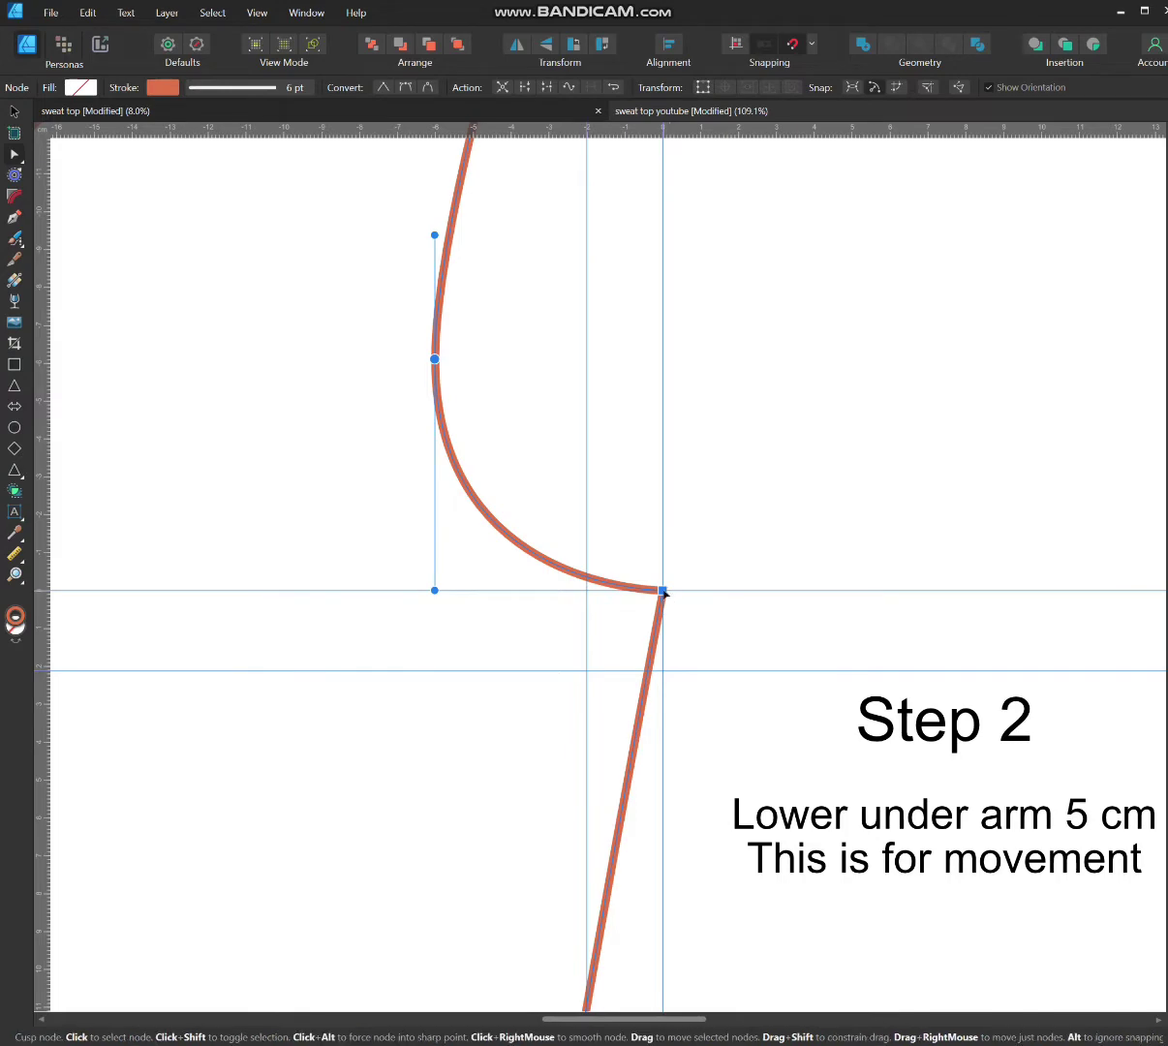
drag(664, 591, 647, 662)
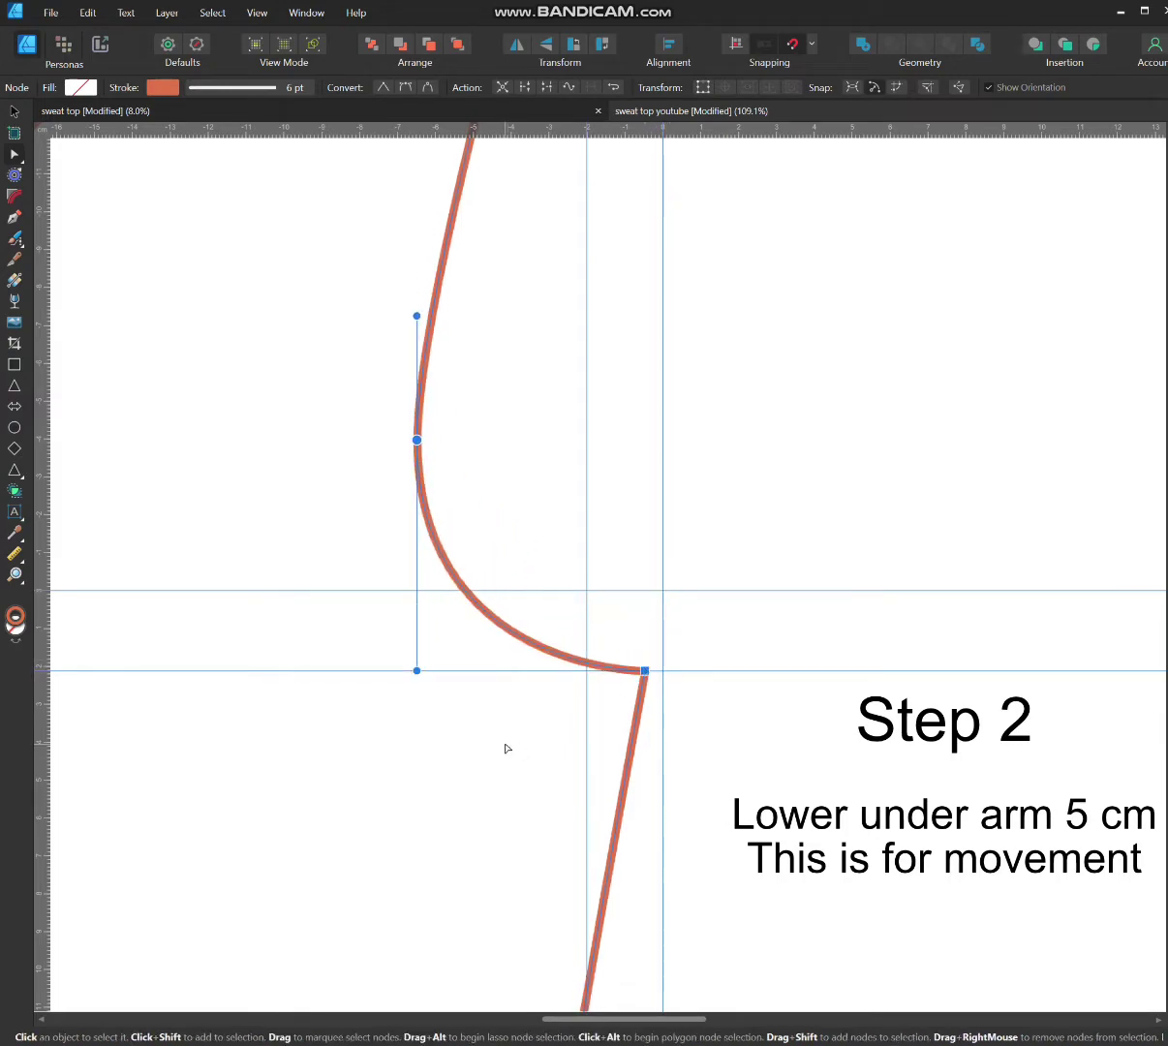
scroll(634, 772, down, 3)
scroll(528, 808, down, 3)
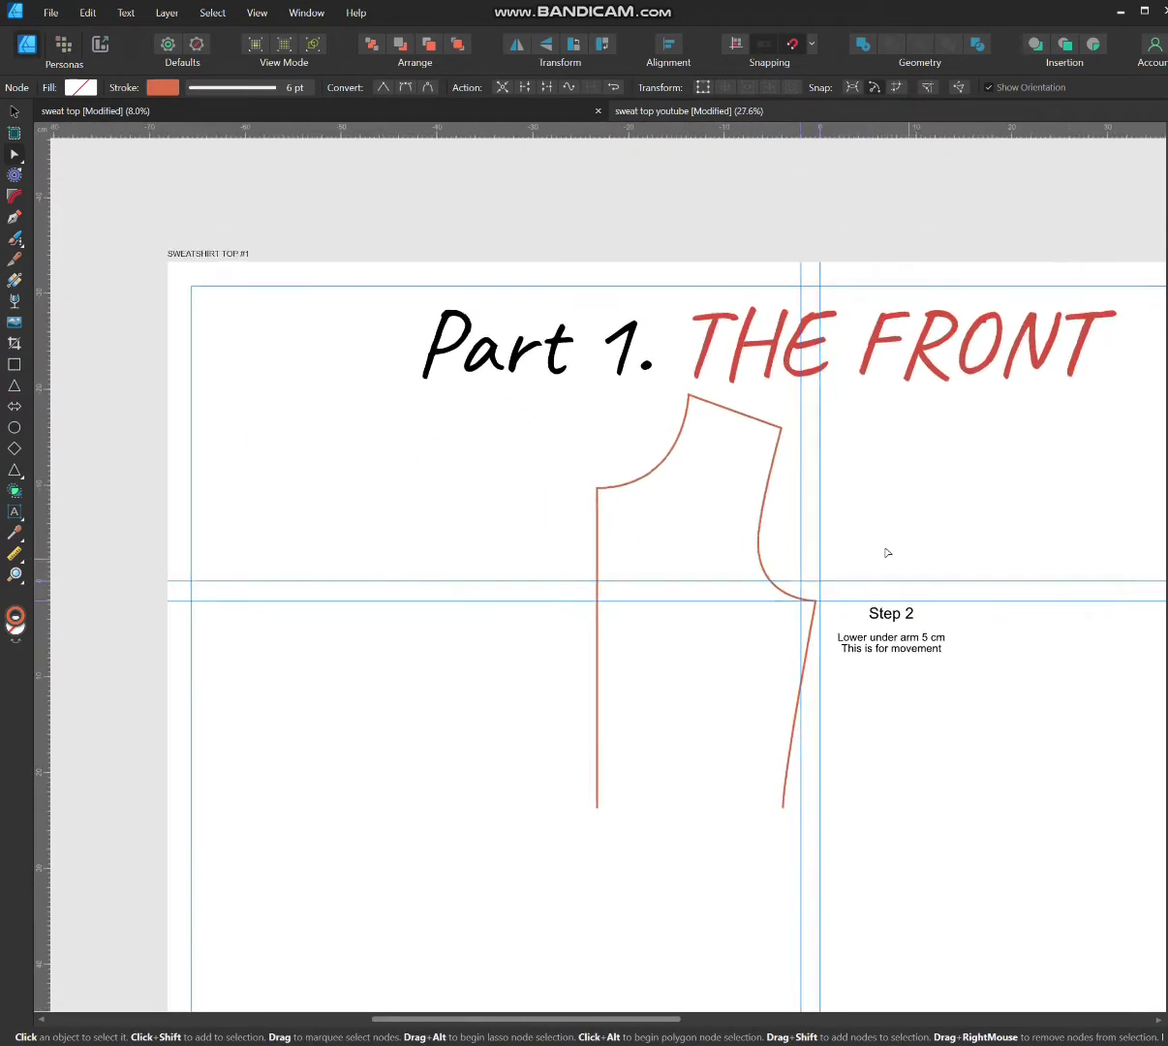
click(15, 114)
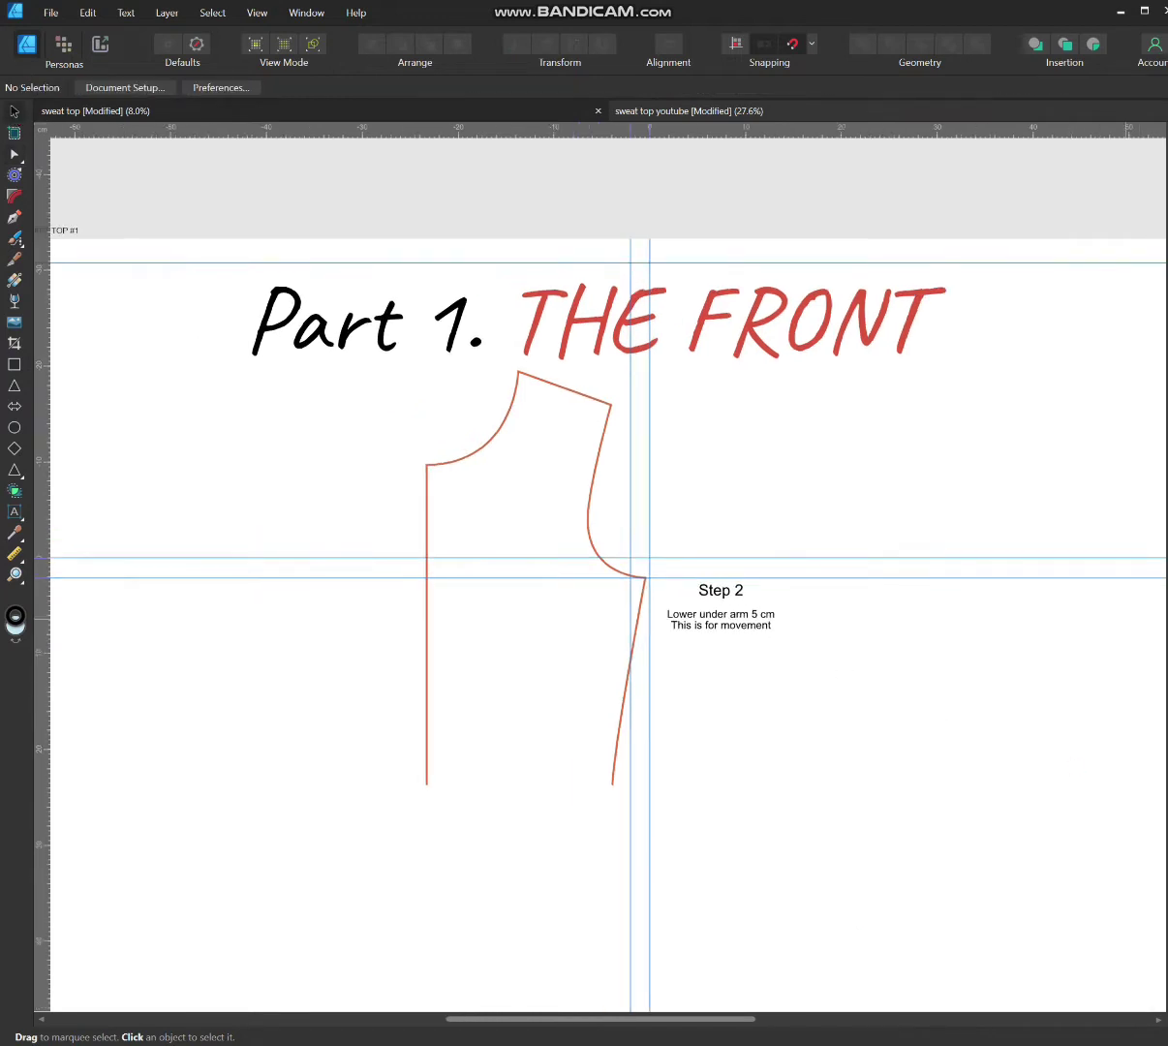
Draw a straight line across the bodice bottom from the CF line to the side seam
scroll(829, 811, up, 3)
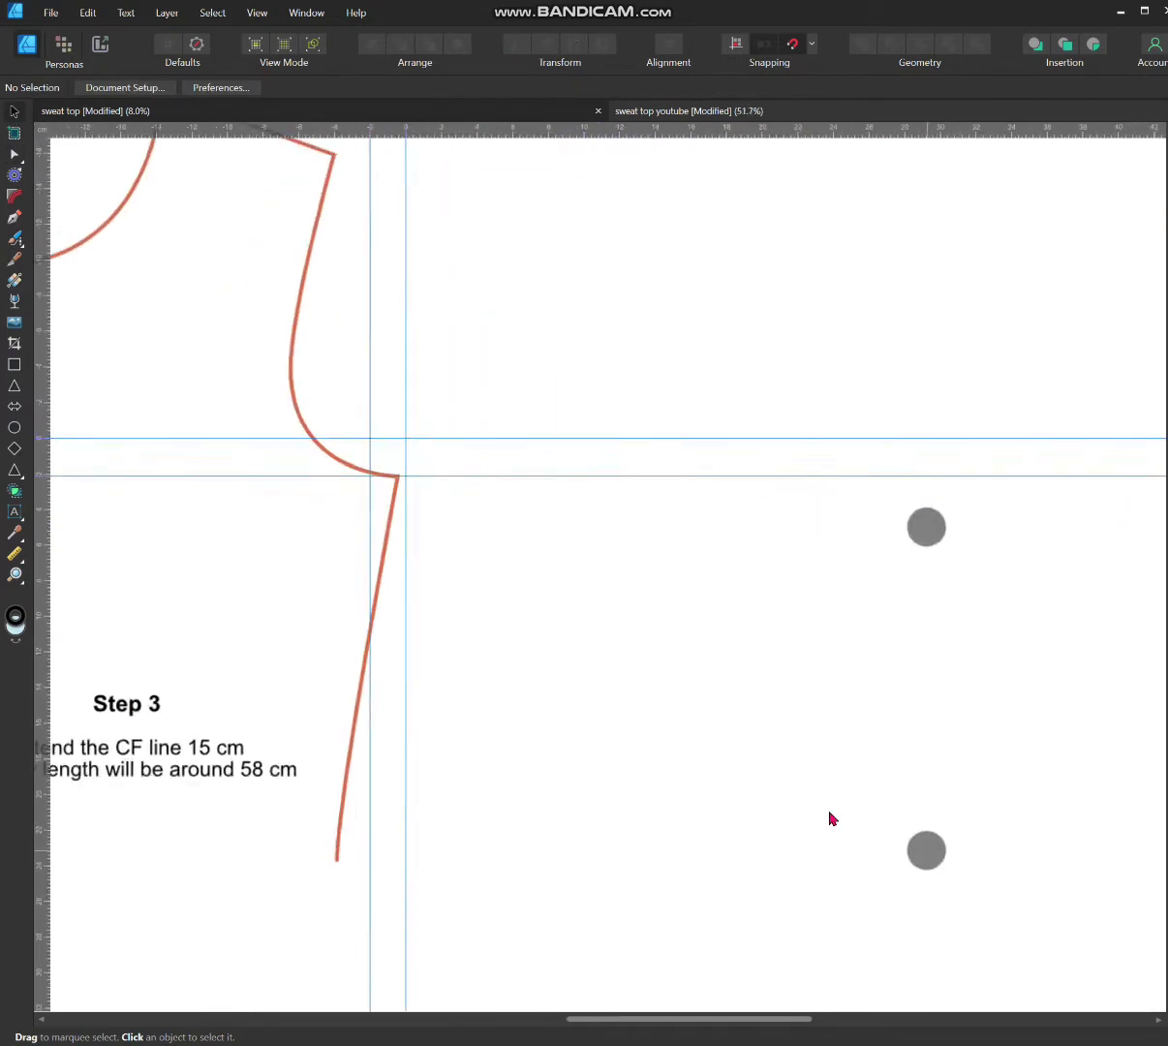
key(p)
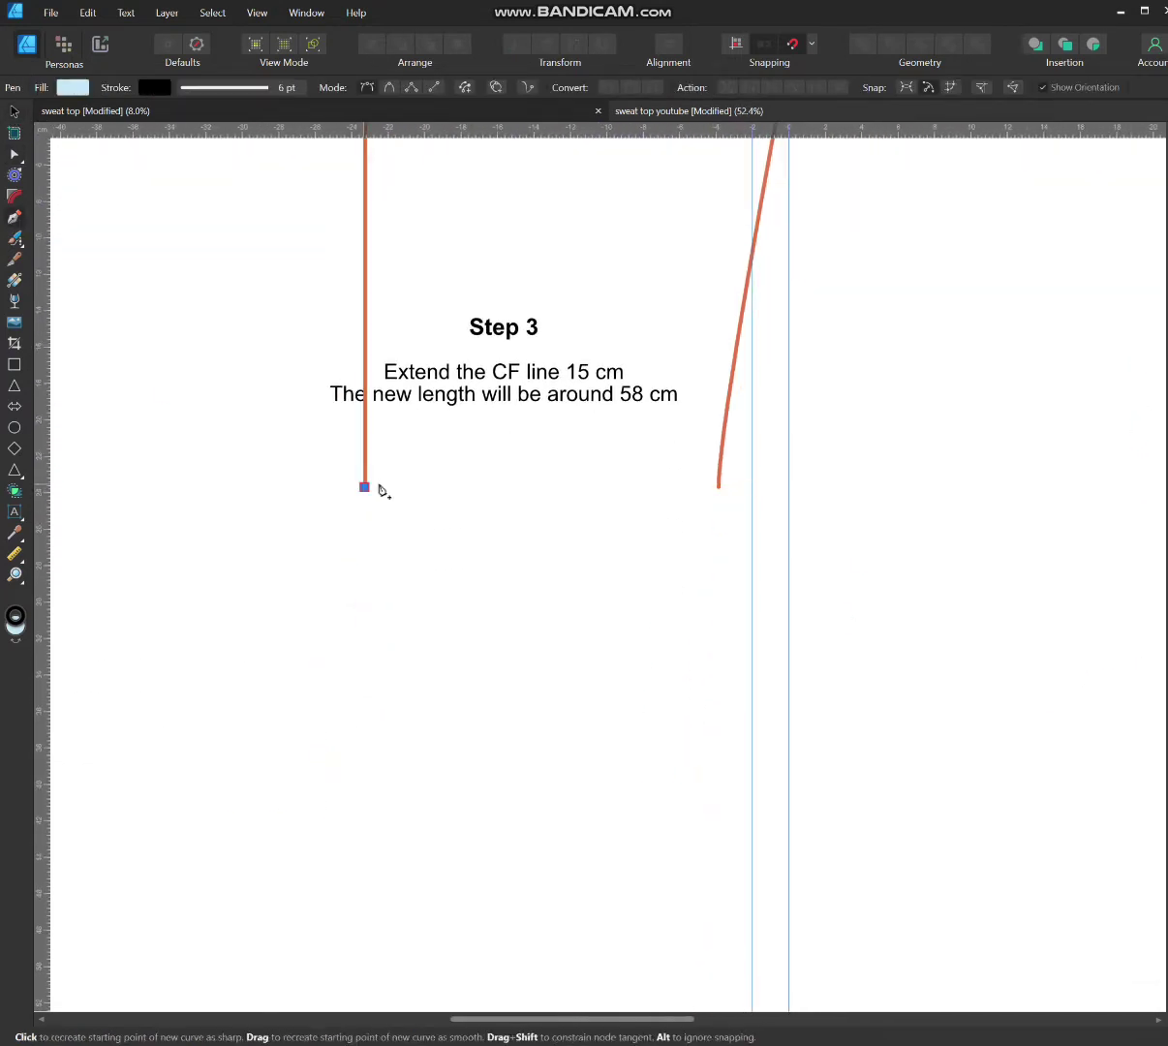
click(364, 486)
click(718, 486)
key(v)
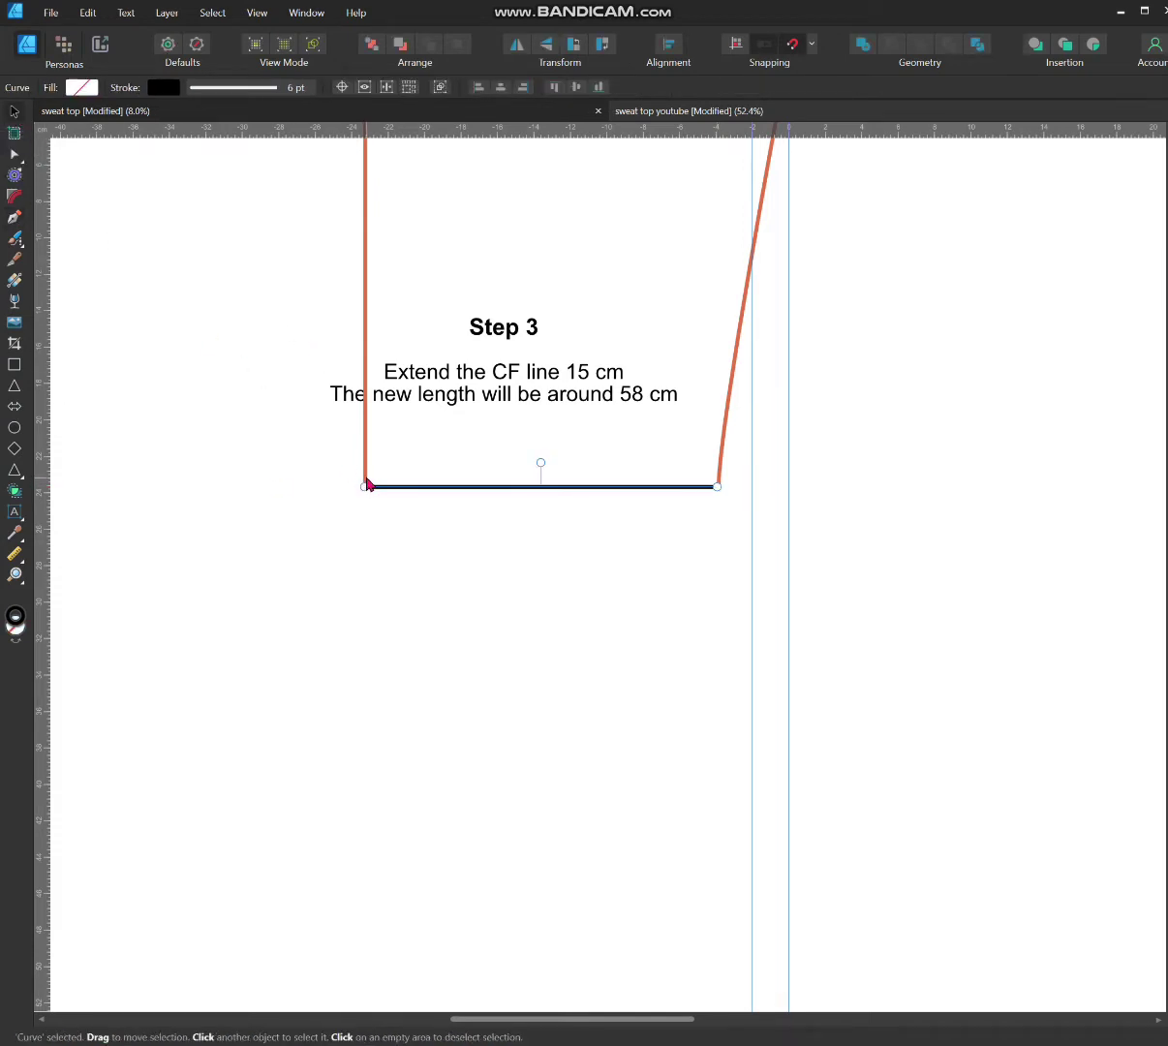
click(364, 472)
key(a)
Zero the rulers at the CF bottom corner and extend the CF line about 15 cm down
key(p)
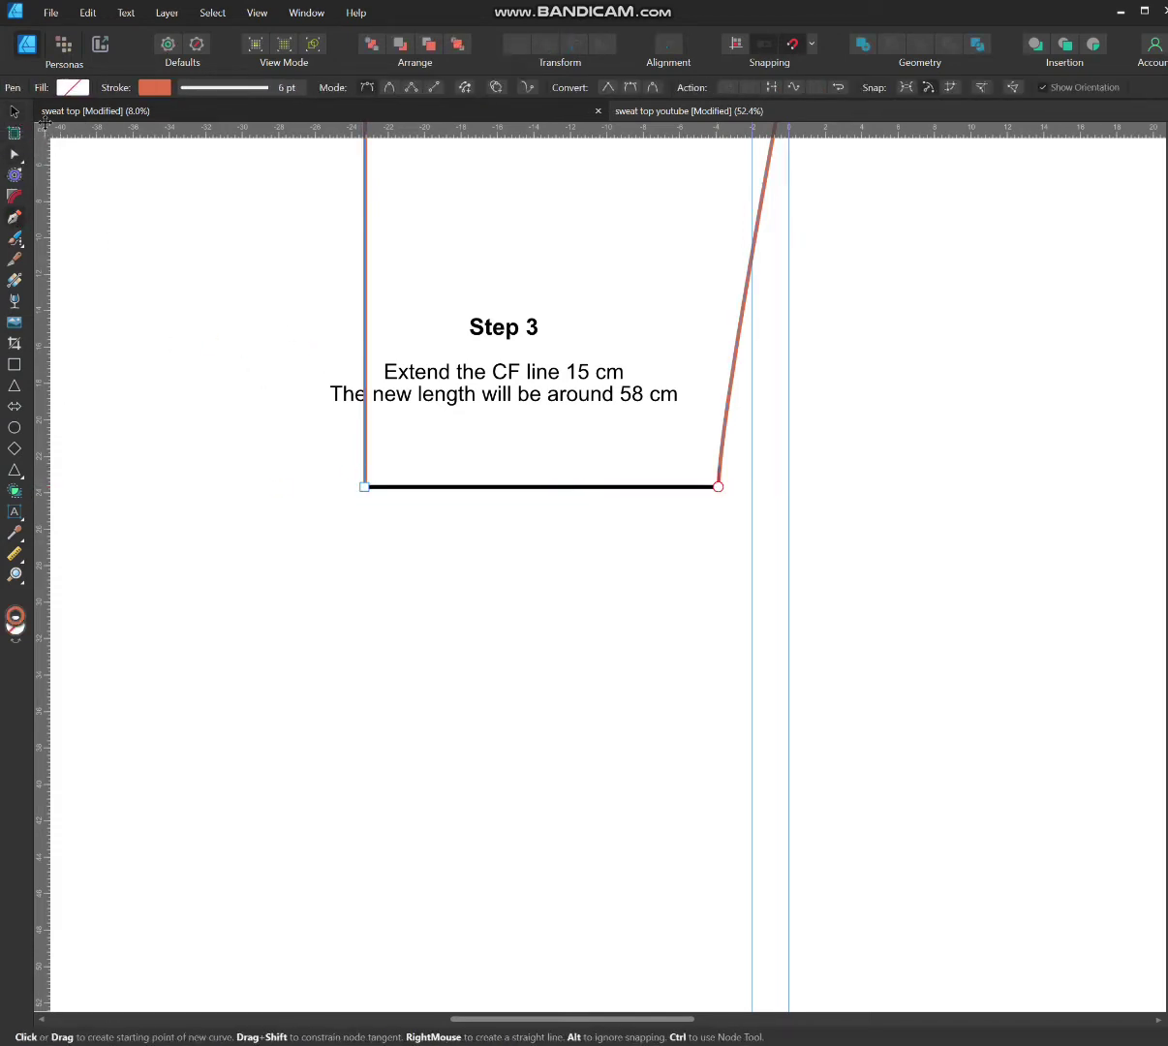
key(v)
mouse_move(41, 127)
mouse_down()
mouse_move(391, 488)
mouse_move(364, 487)
mouse_up()
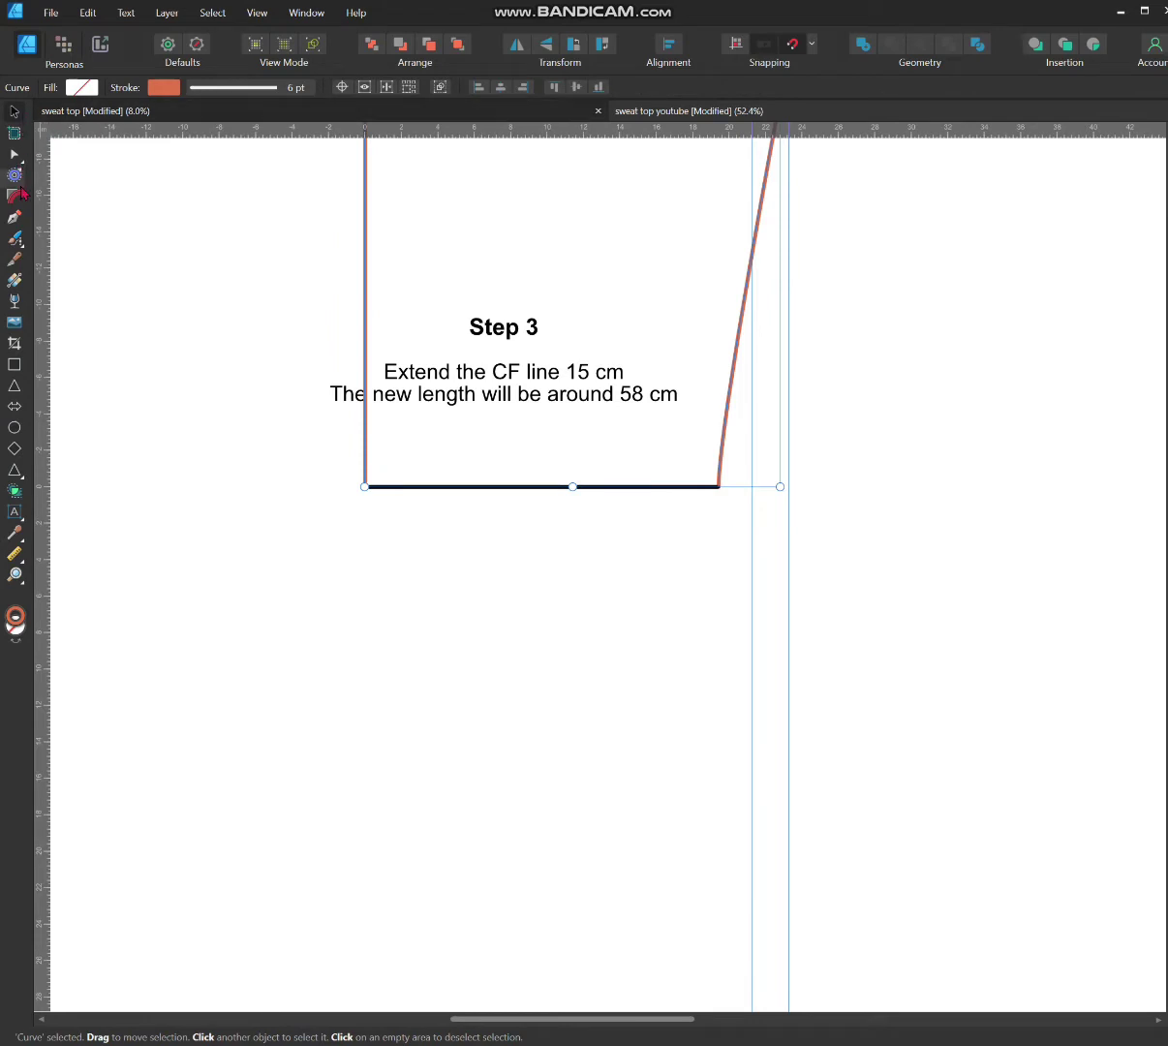
click(13, 217)
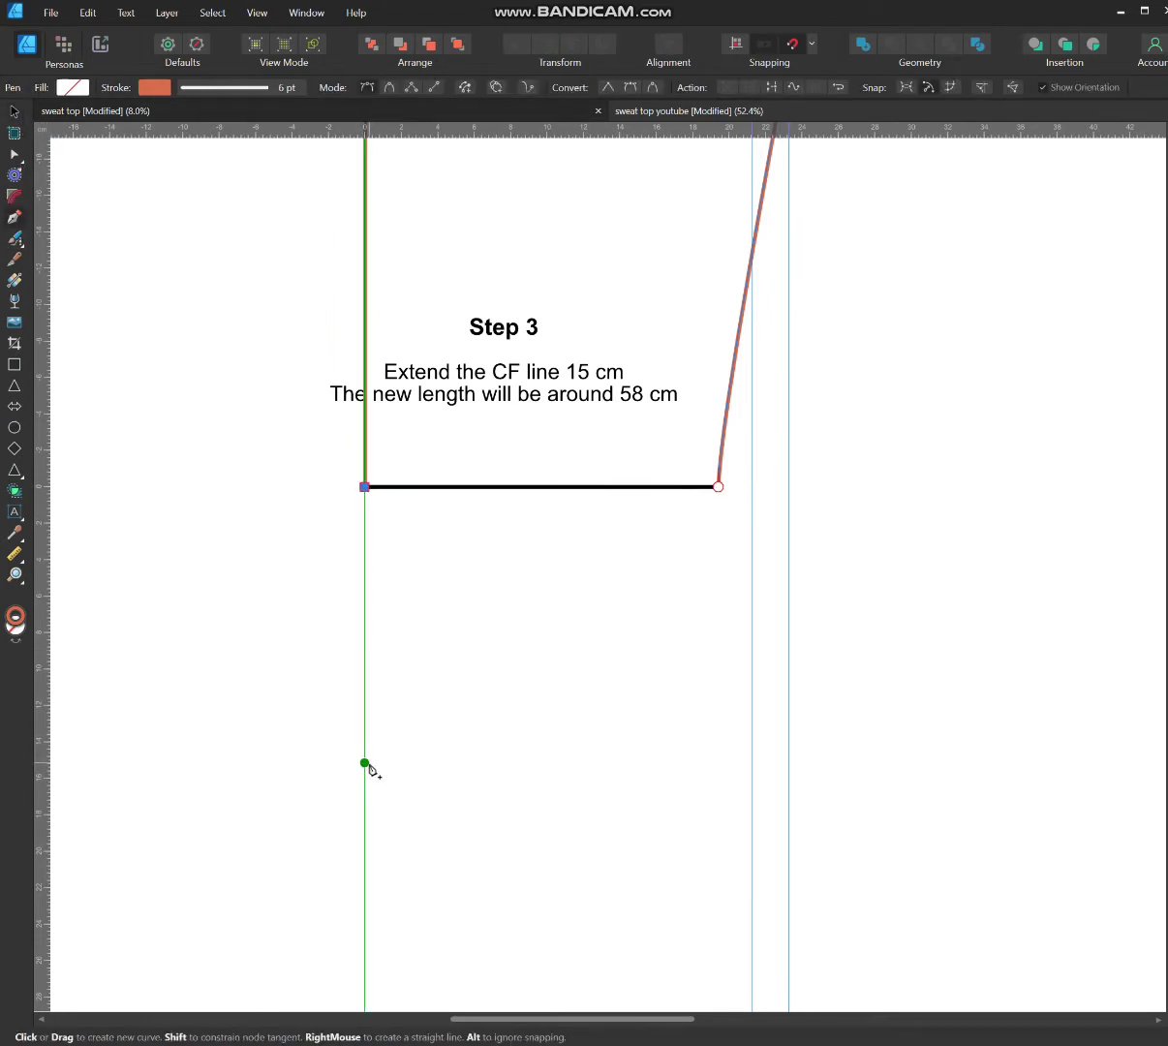
click(364, 762)
key(v)
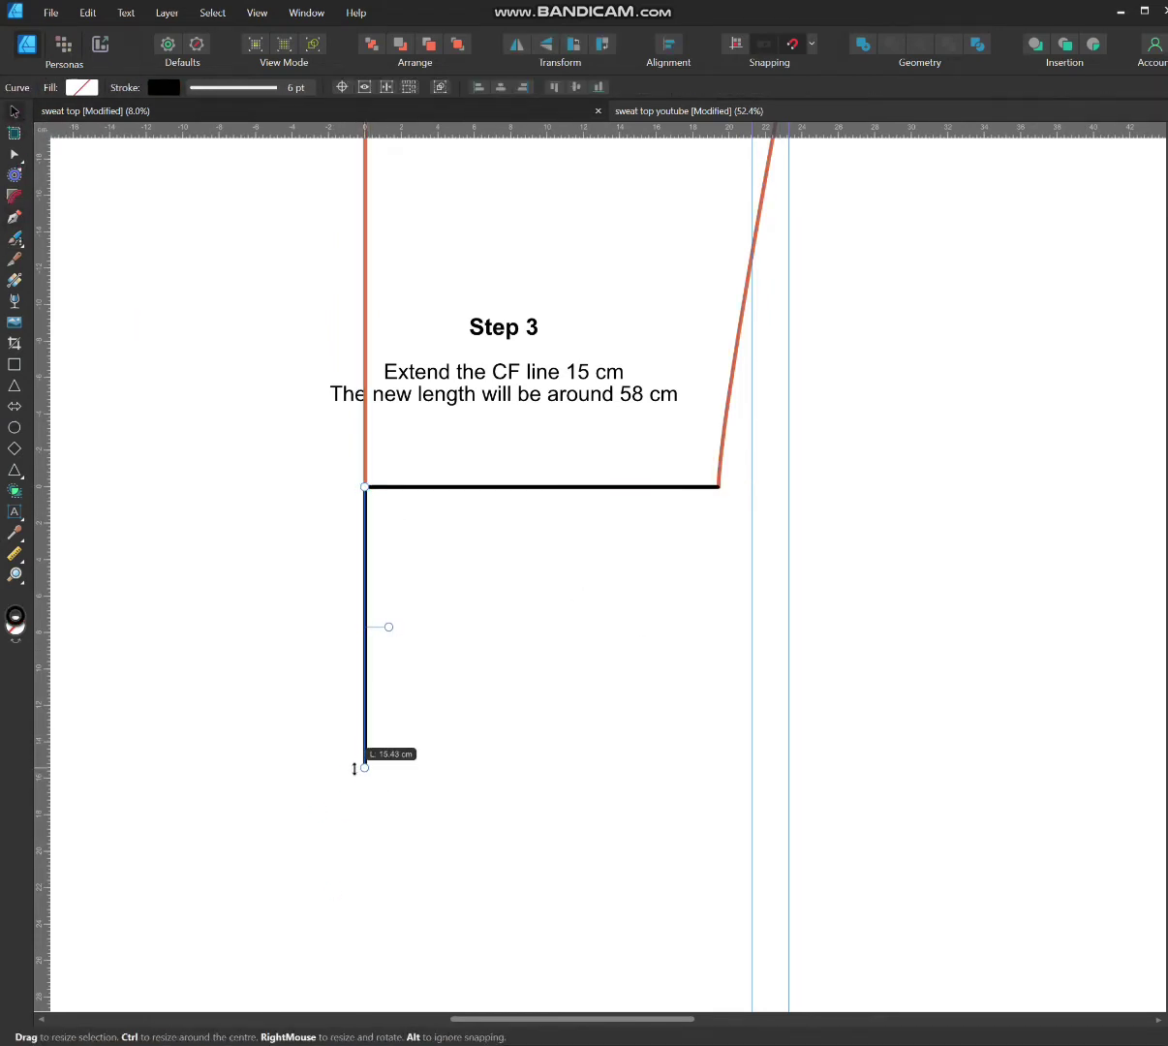
scroll(364, 765, up, 2)
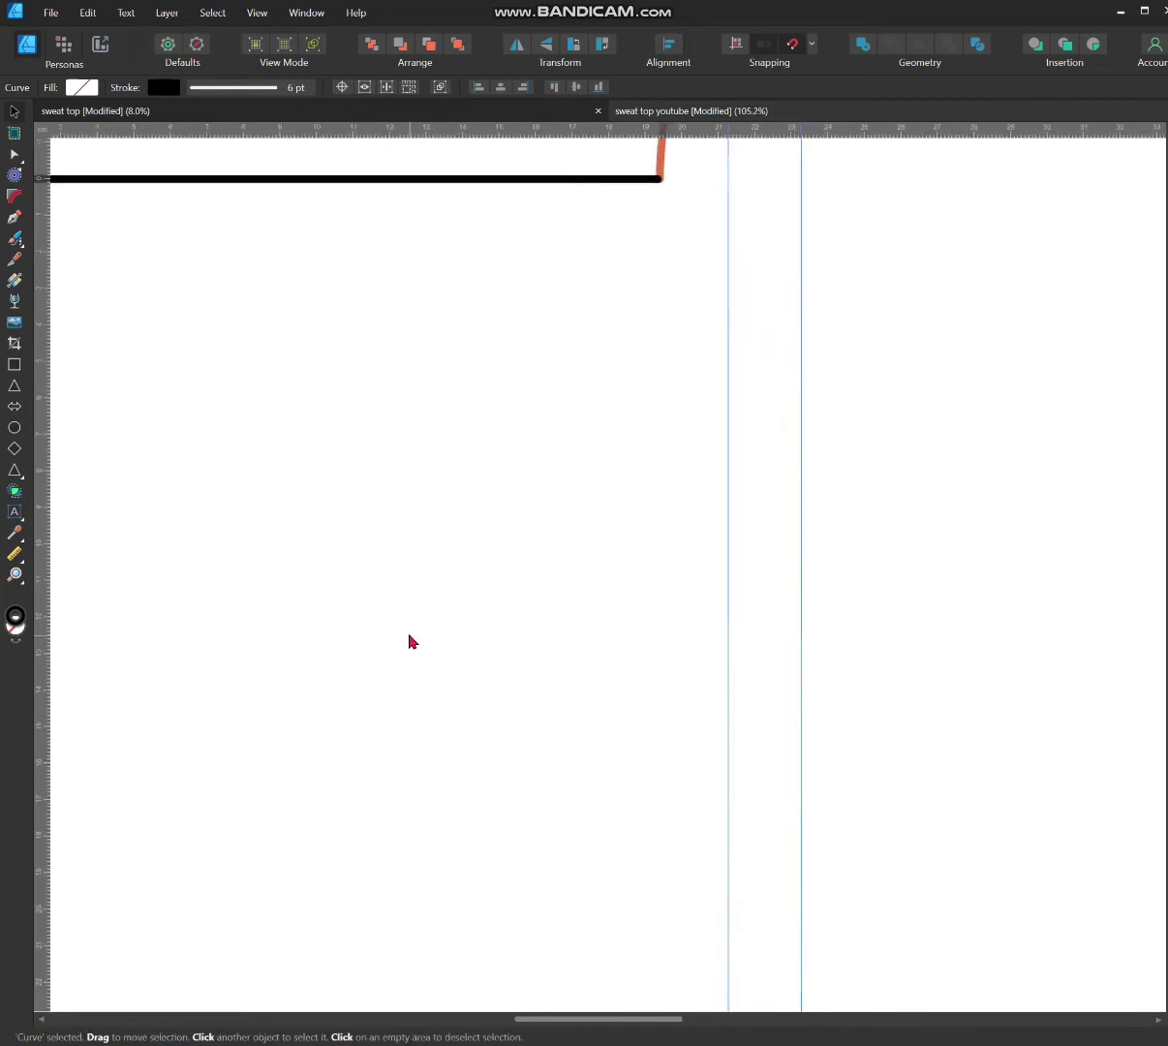
scroll(643, 985, down, 2)
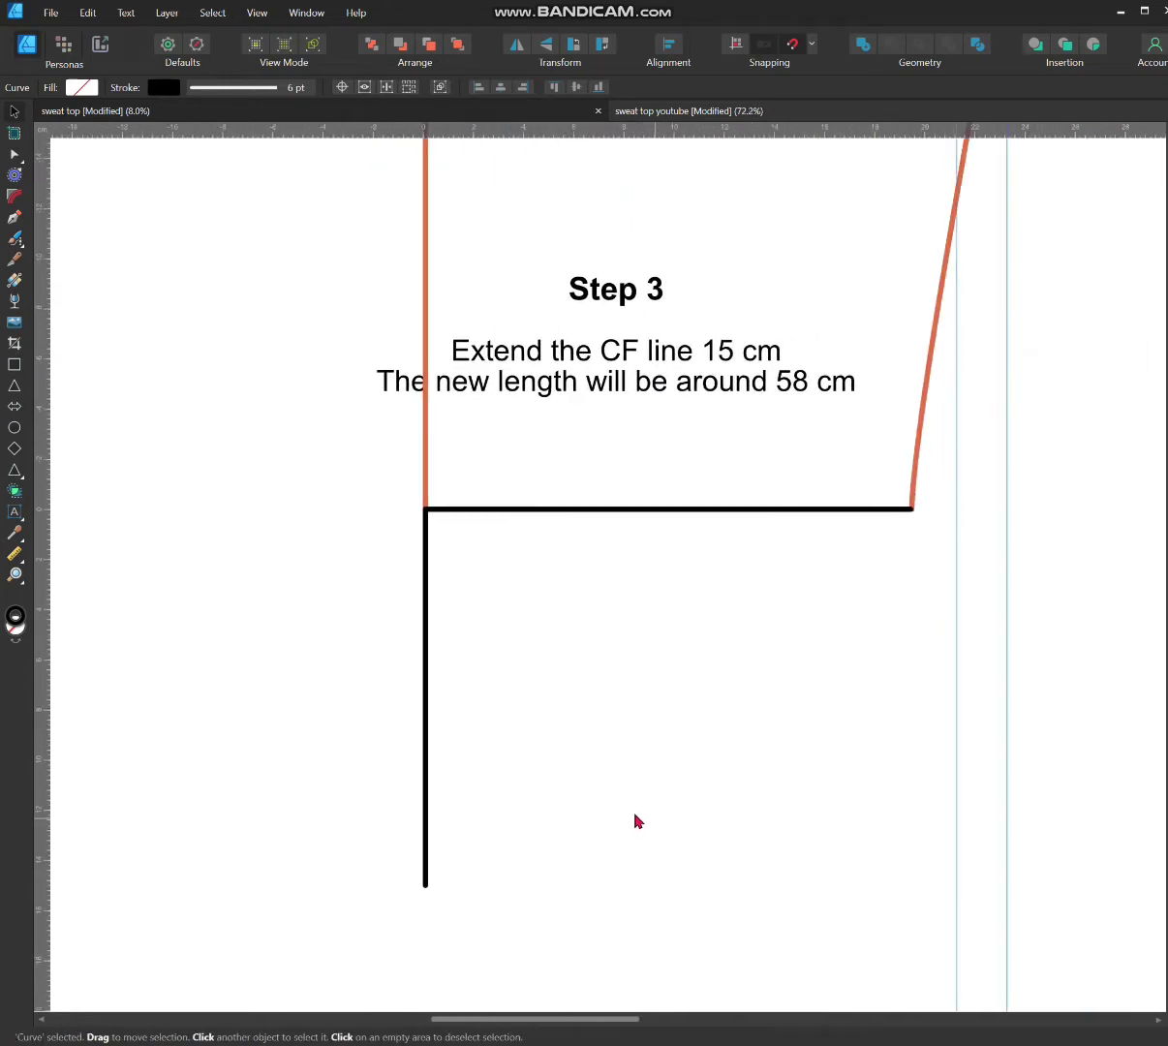
scroll(456, 568, down, 2)
click(482, 562)
Move the Step 3 note lower left, then lower the hem line and widen it about 5 cm
drag(482, 562, 250, 794)
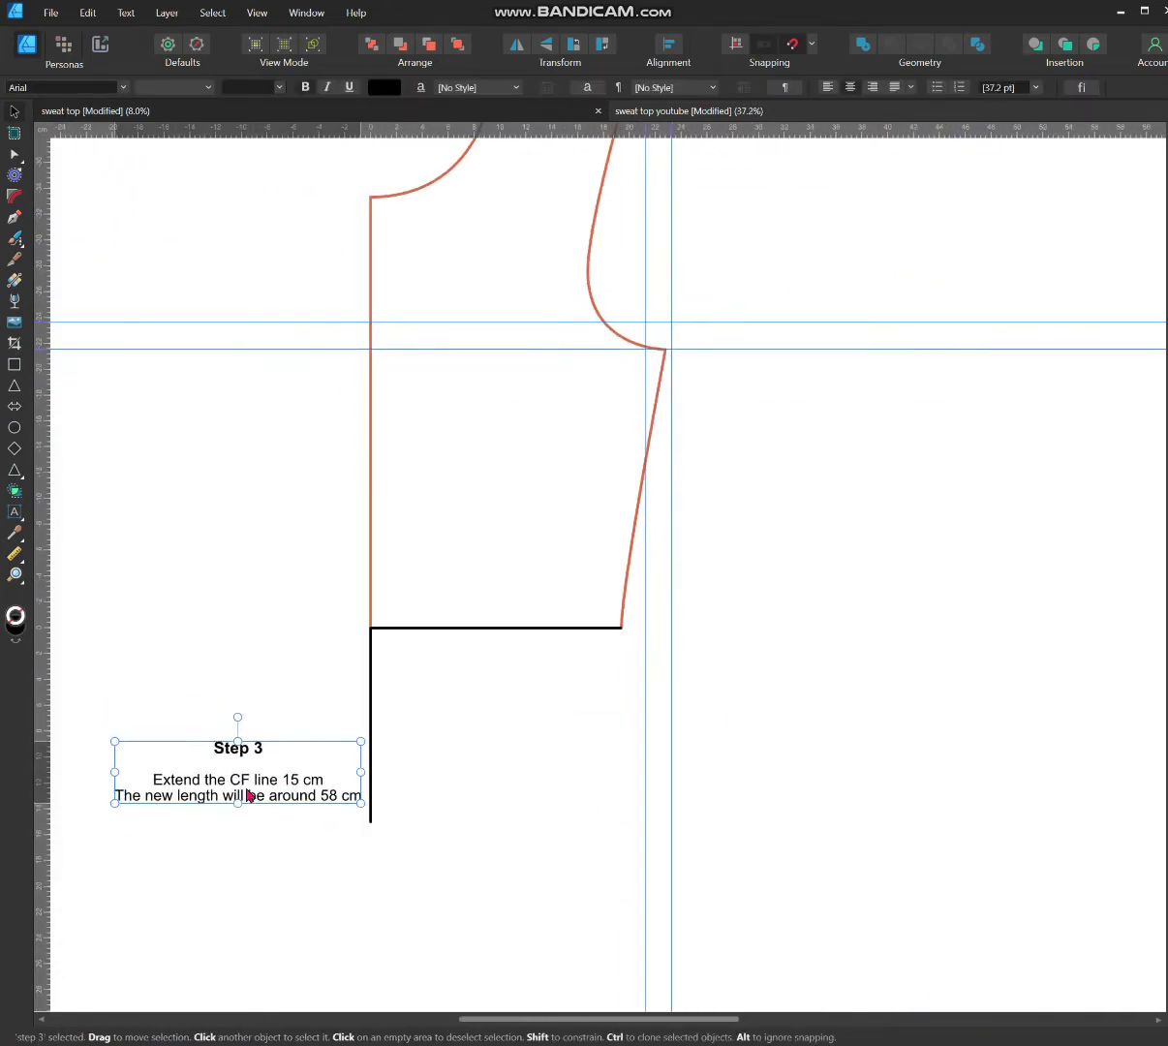
mouse_move(361, 802)
mouse_down()
mouse_move(477, 782)
mouse_move(358, 762)
mouse_up()
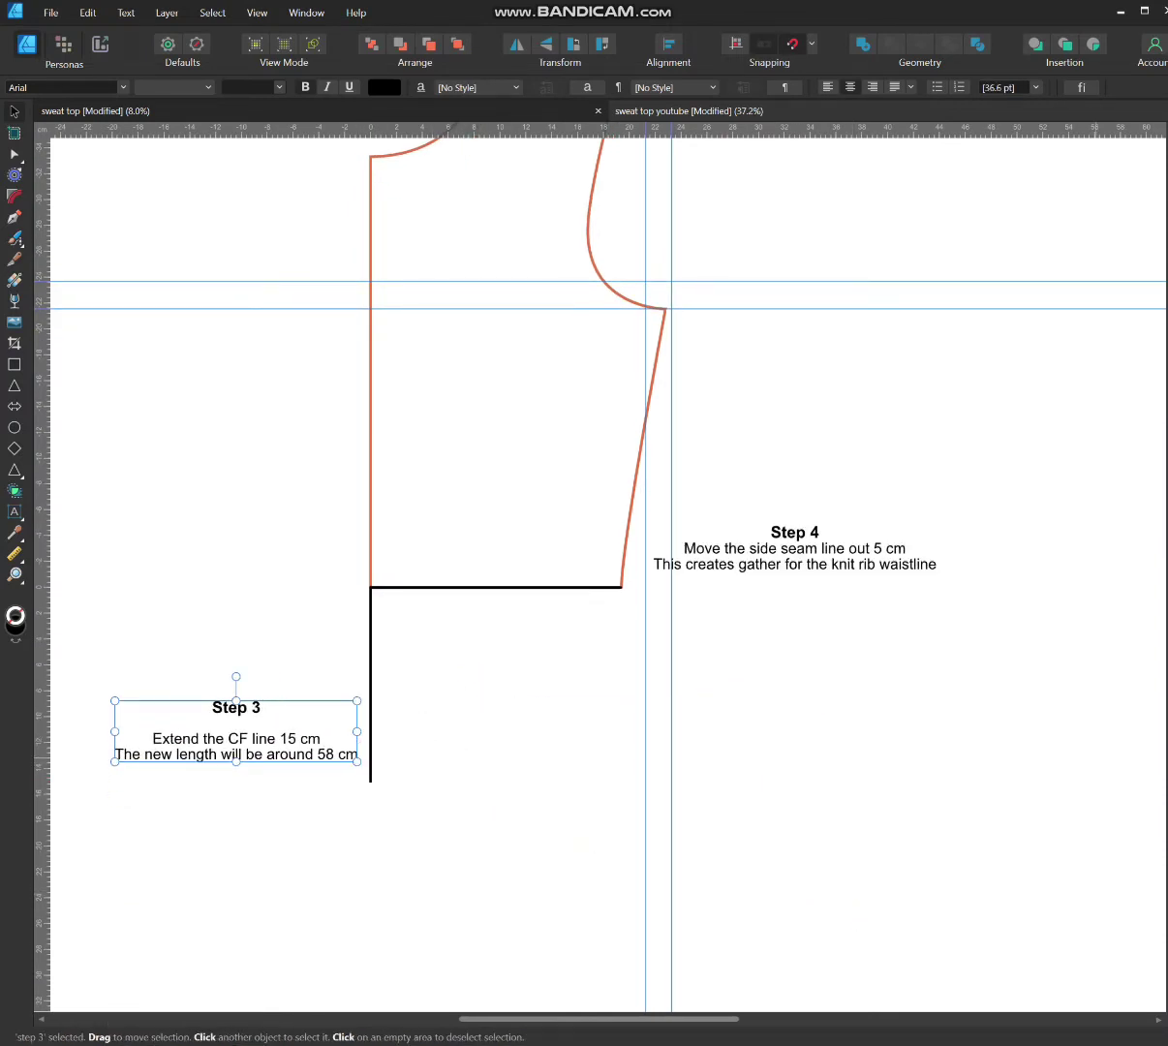
click(494, 587)
drag(494, 587, 474, 696)
drag(621, 776, 671, 781)
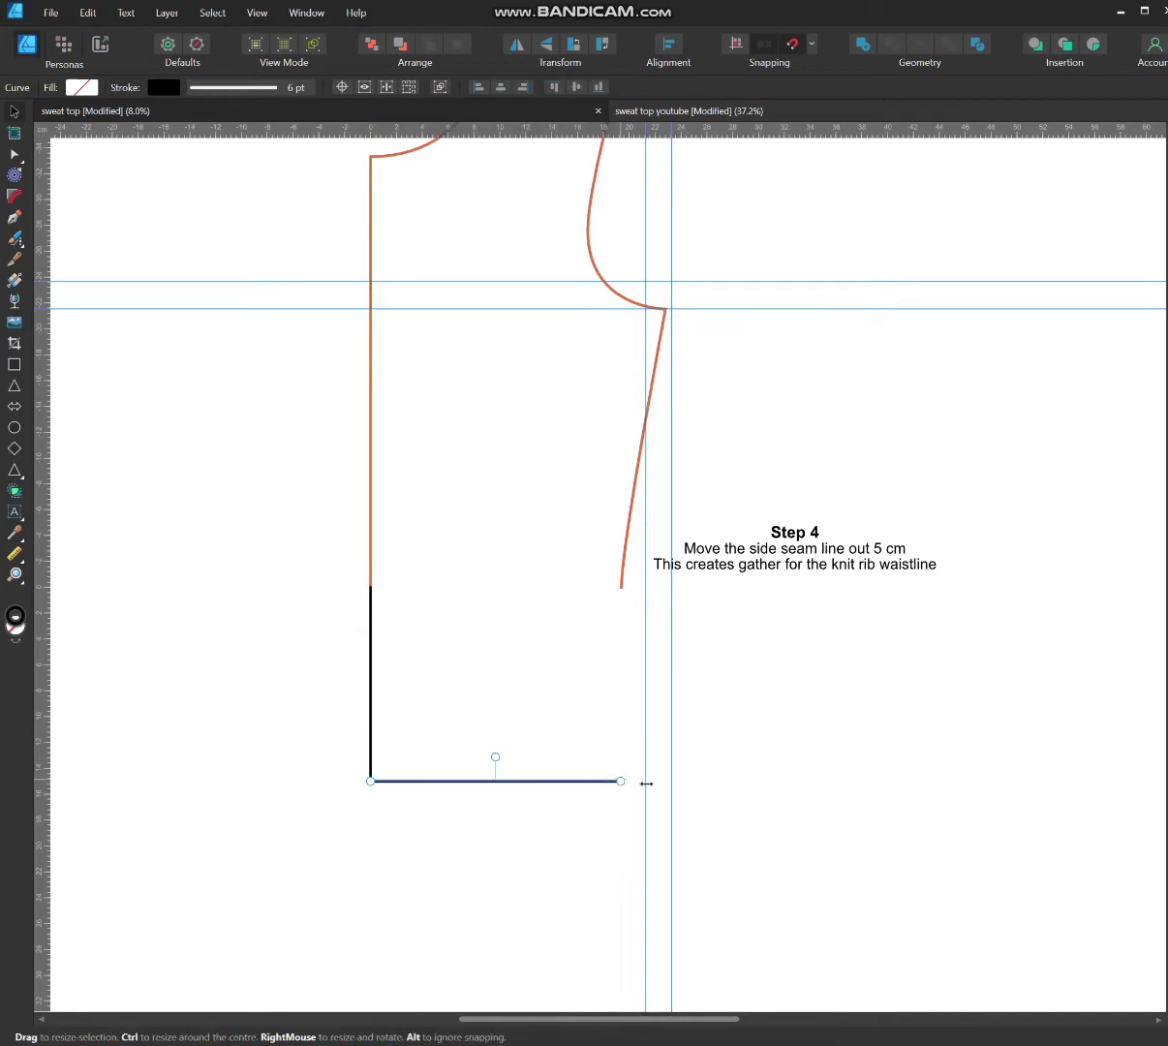
Bring the side seam's end node to the hem corner and place the Step 4 note beside it
key(a)
click(621, 589)
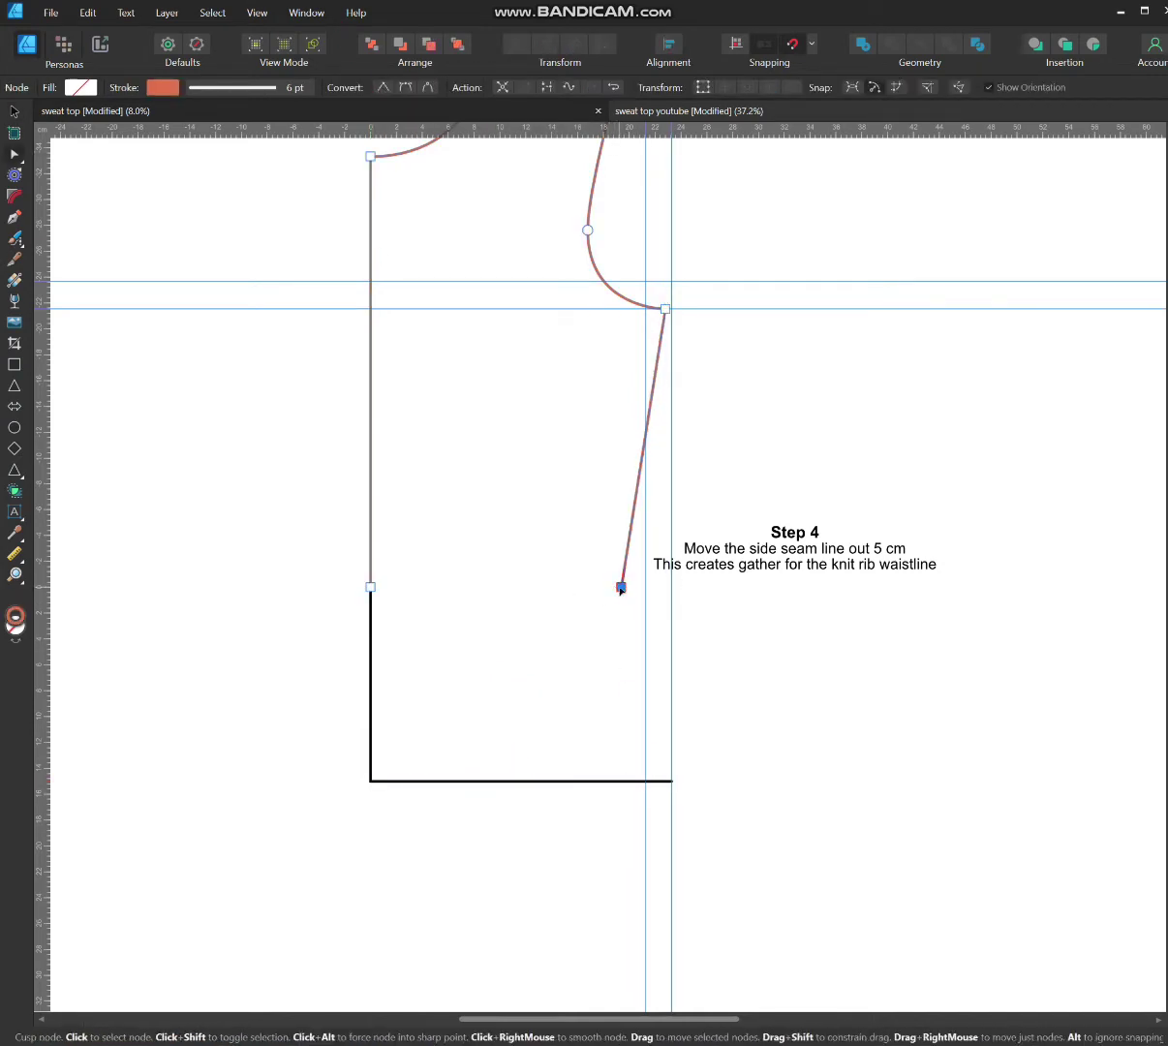
drag(621, 589, 671, 780)
click(1157, 528)
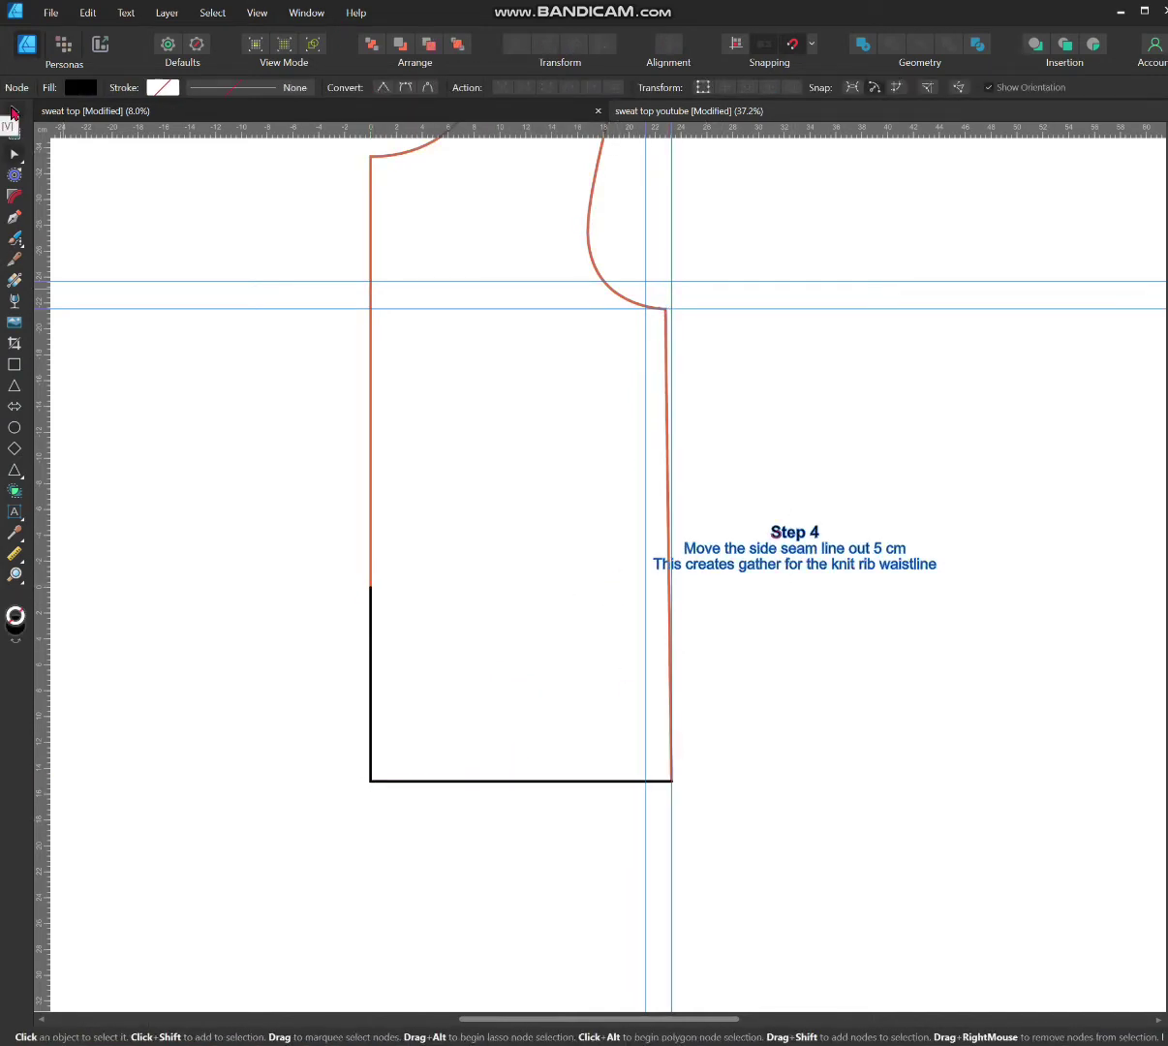
drag(653, 572, 688, 569)
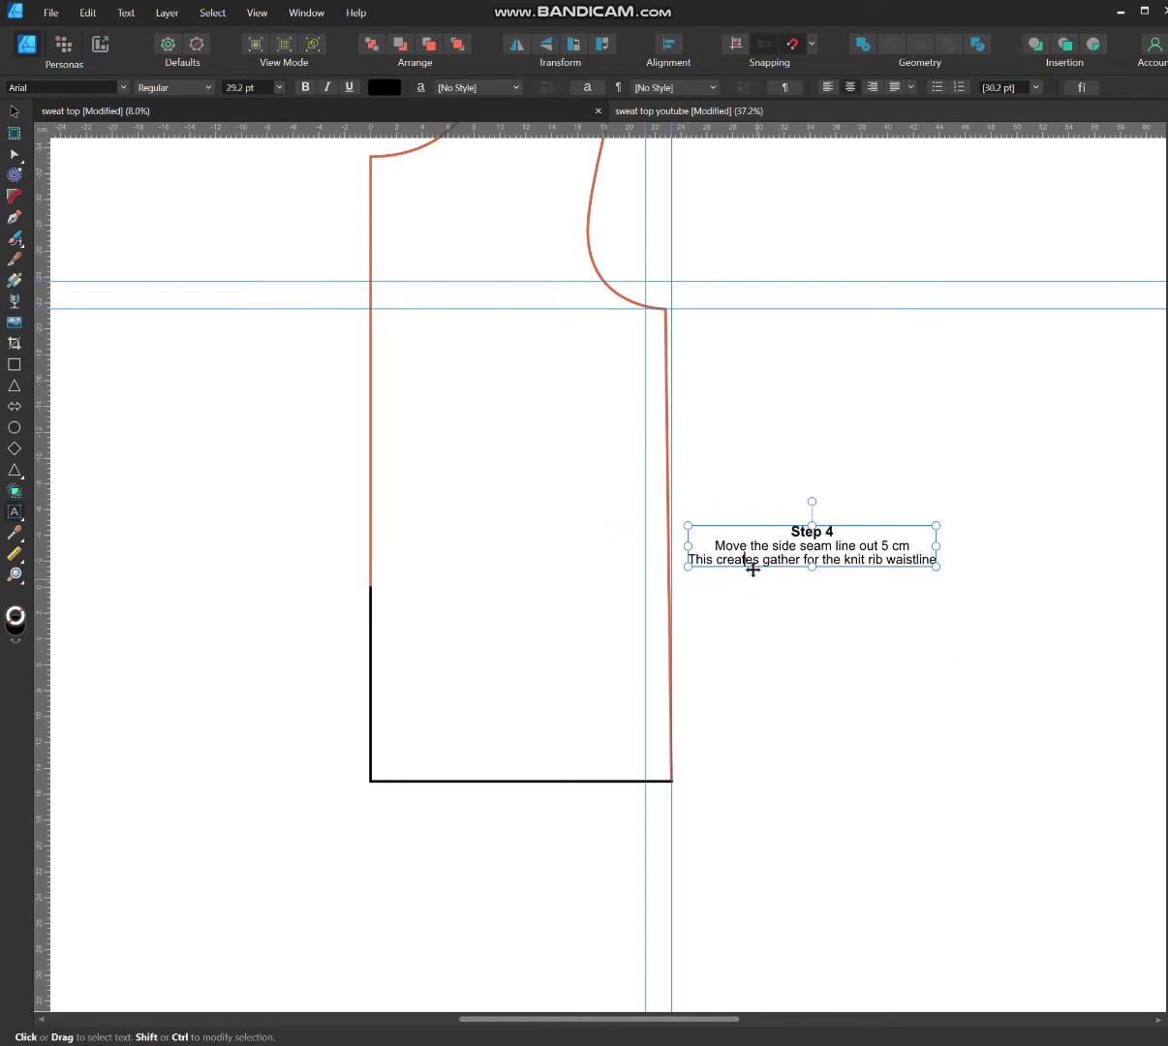
key(Escape)
drag(733, 568, 733, 783)
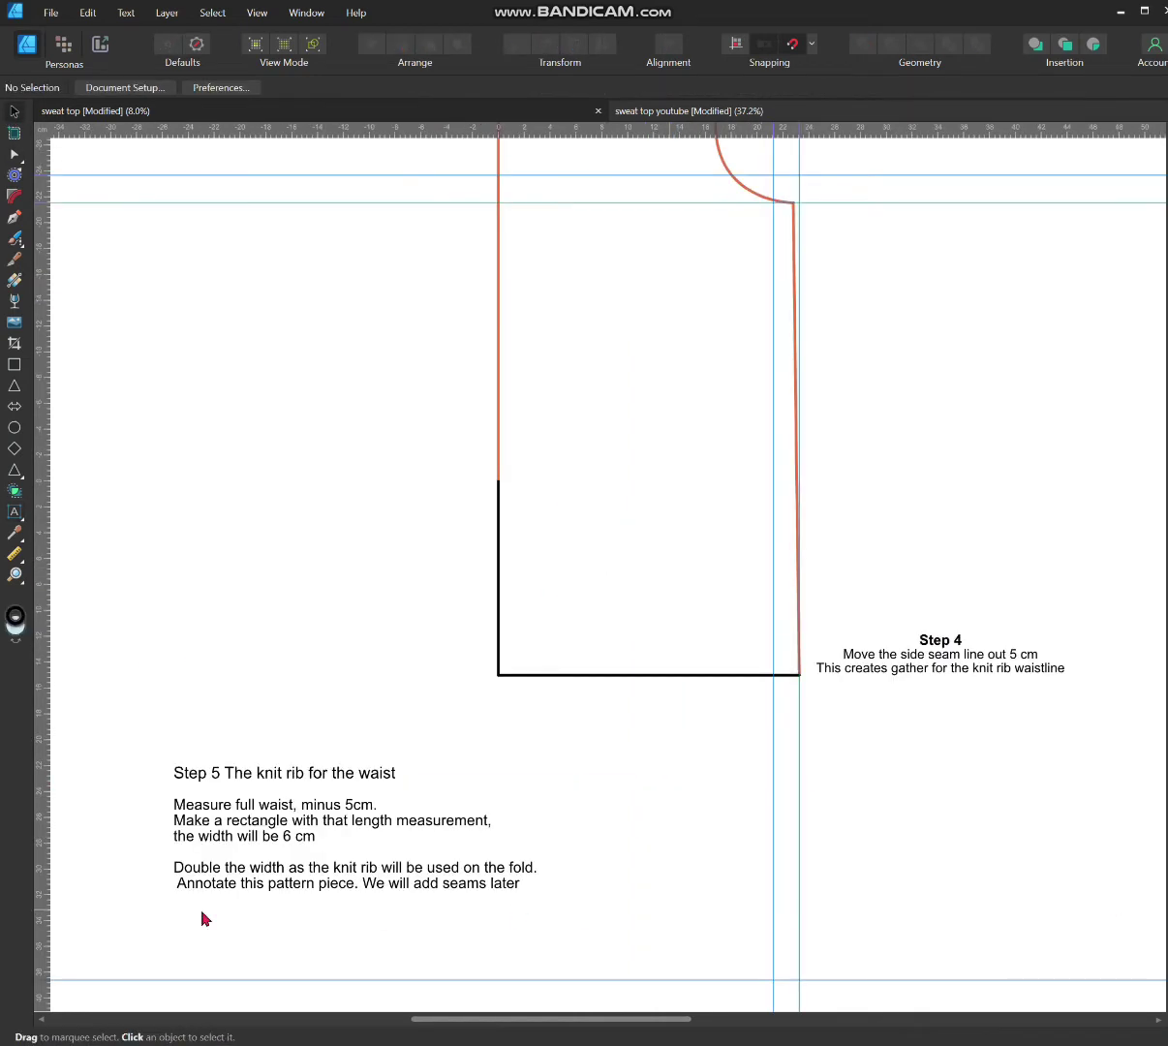
Resize the Step 5 knit-rib note and move it up and left, below the hem
click(230, 878)
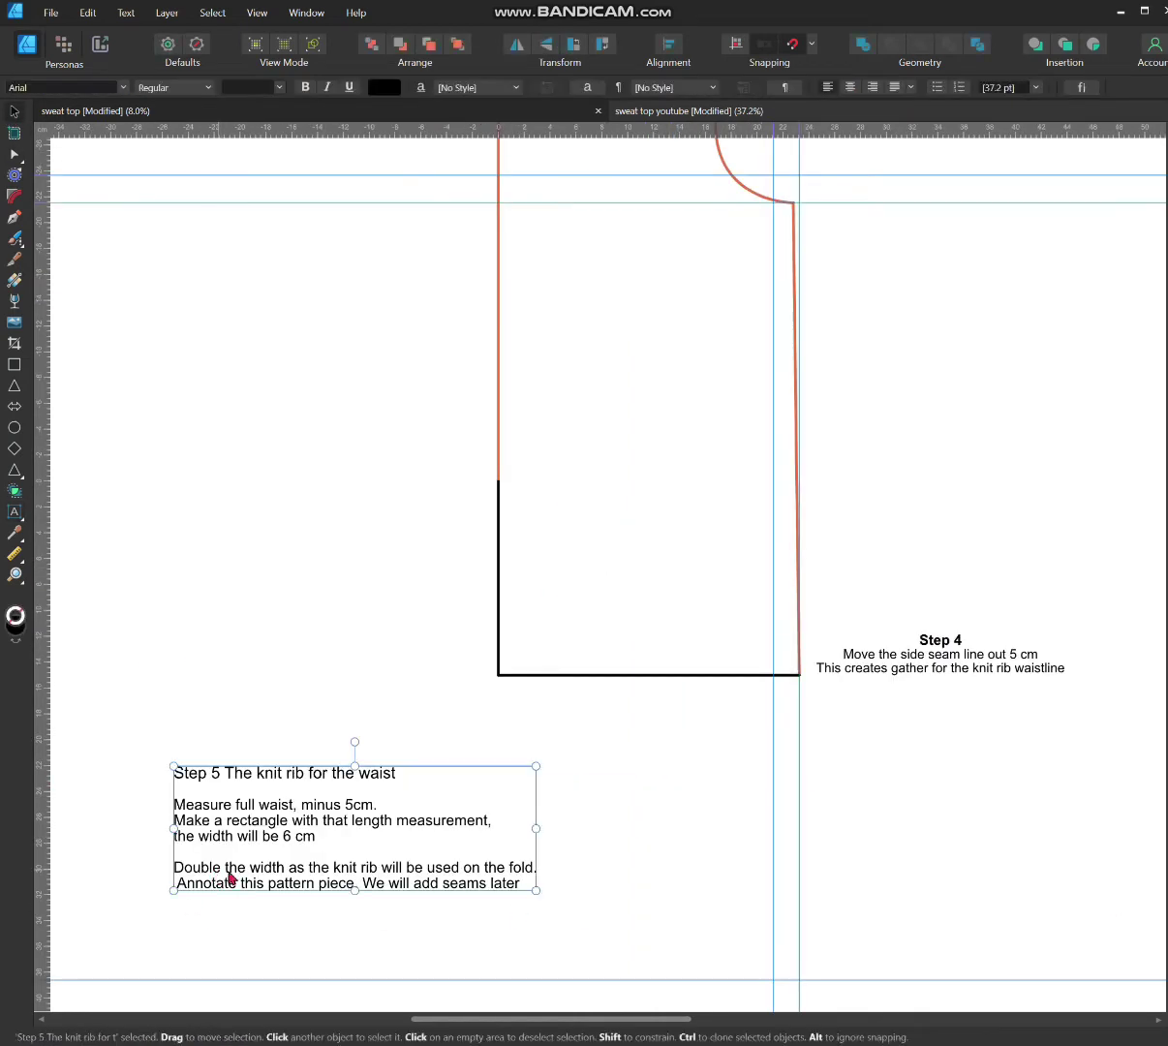
drag(568, 763, 810, 715)
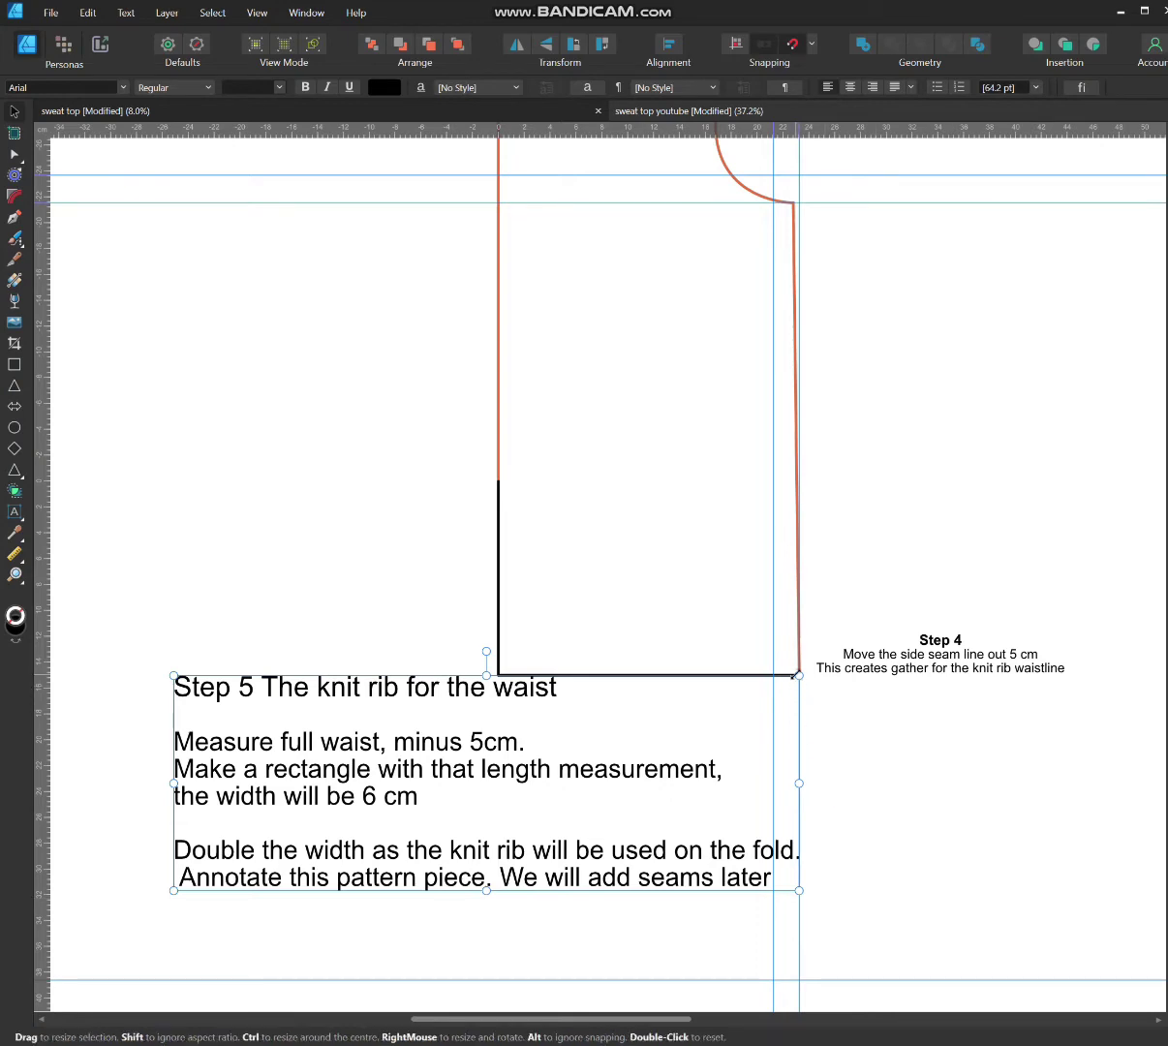
drag(799, 675, 455, 788)
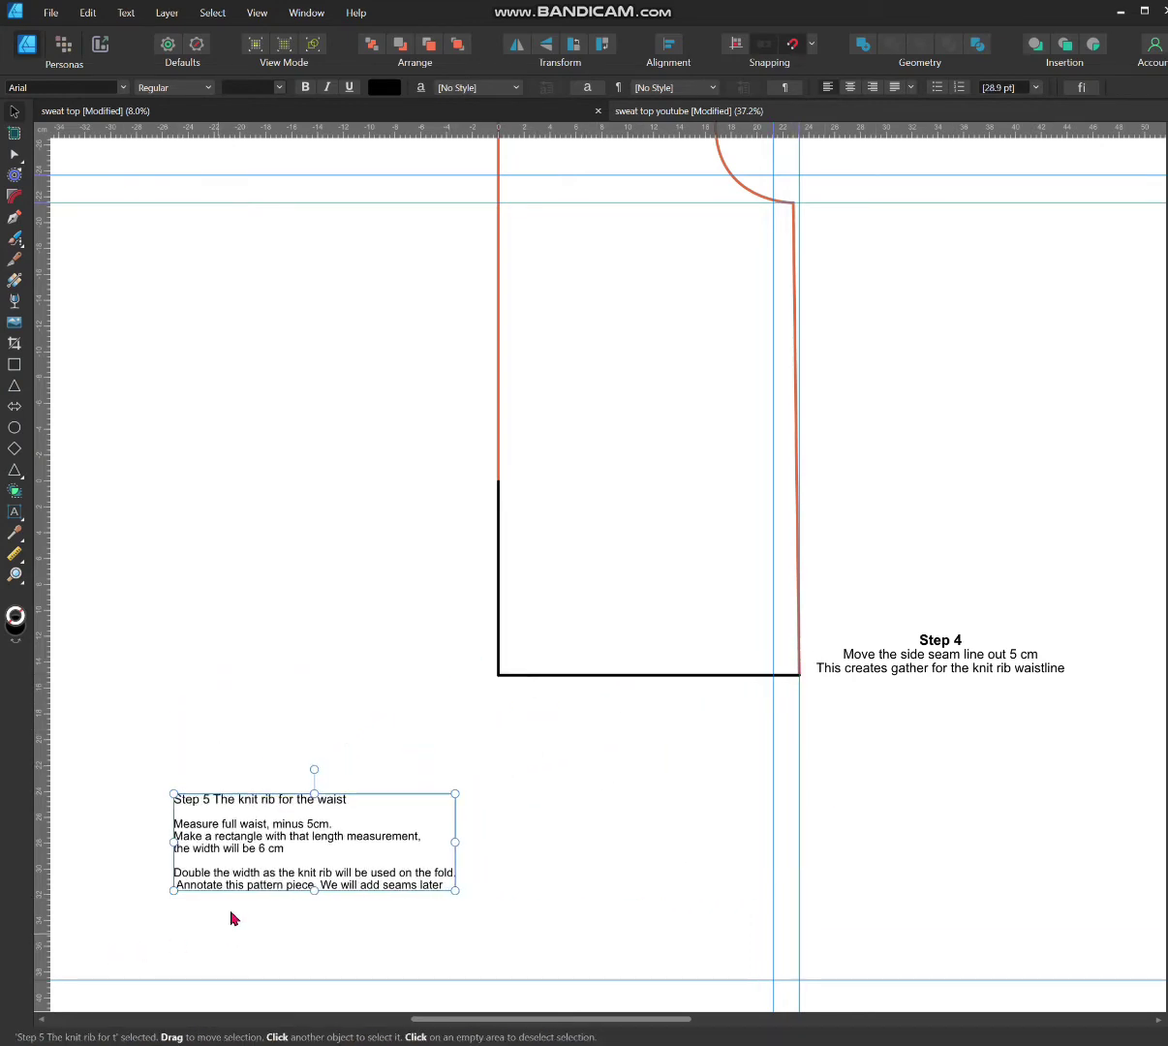
mouse_move(233, 848)
mouse_down()
mouse_move(209, 789)
mouse_move(255, 811)
mouse_move(219, 751)
mouse_up()
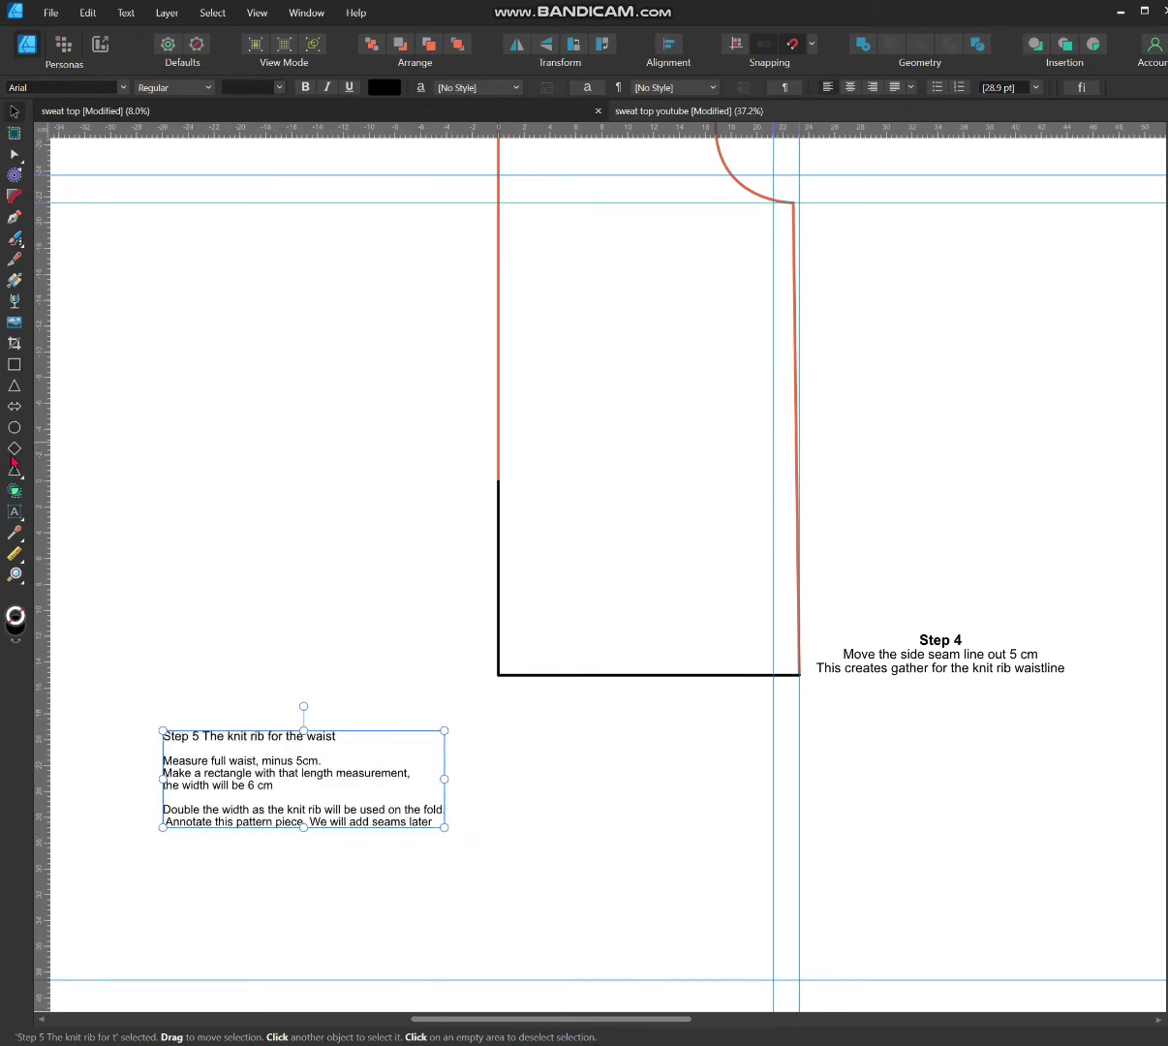
click(14, 365)
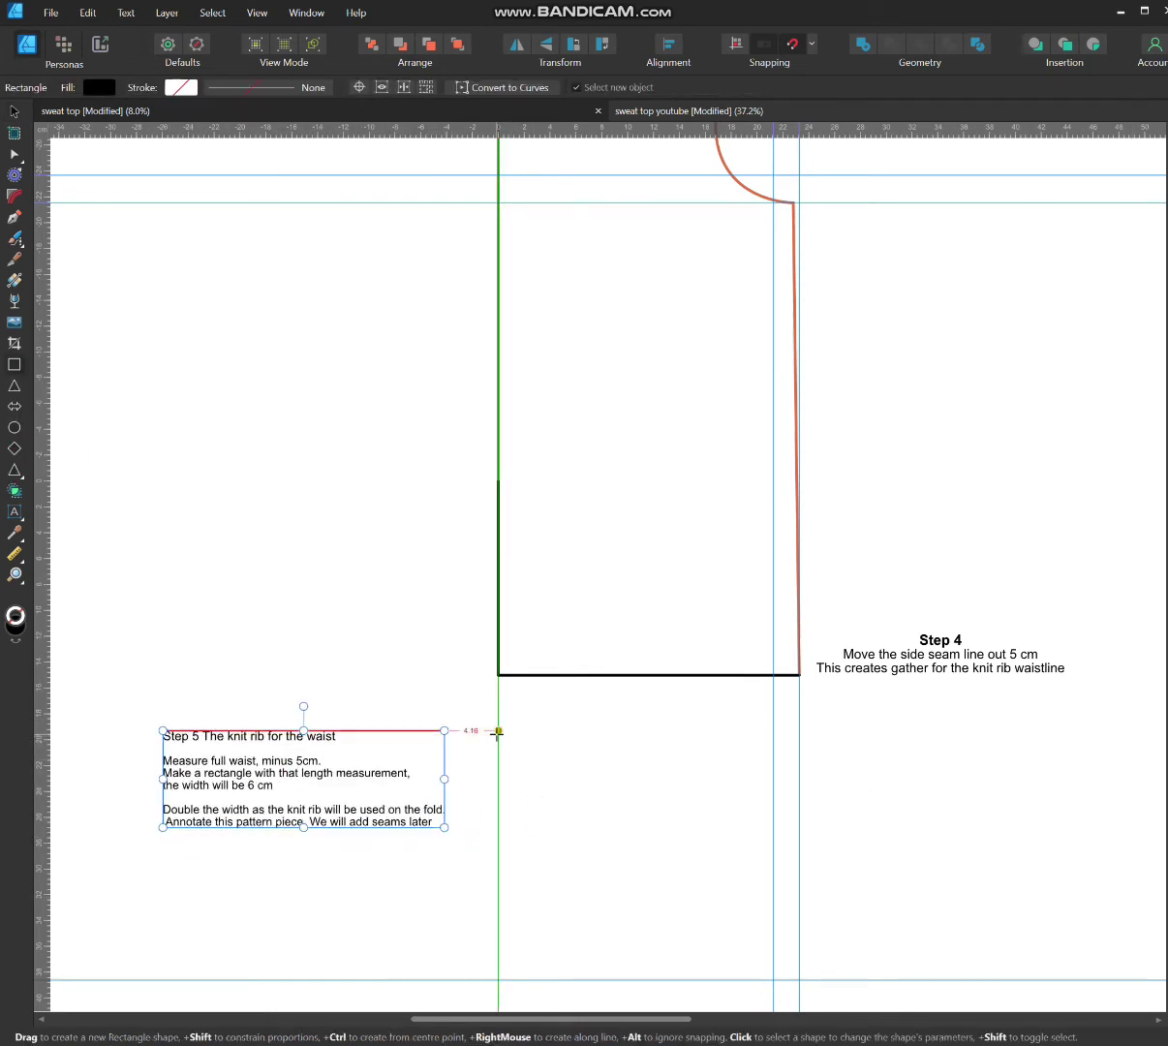
Draw the knit rib rectangle below the hem, about 20 cm wide
mouse_move(498, 731)
mouse_down()
mouse_move(774, 867)
mouse_move(799, 866)
mouse_up()
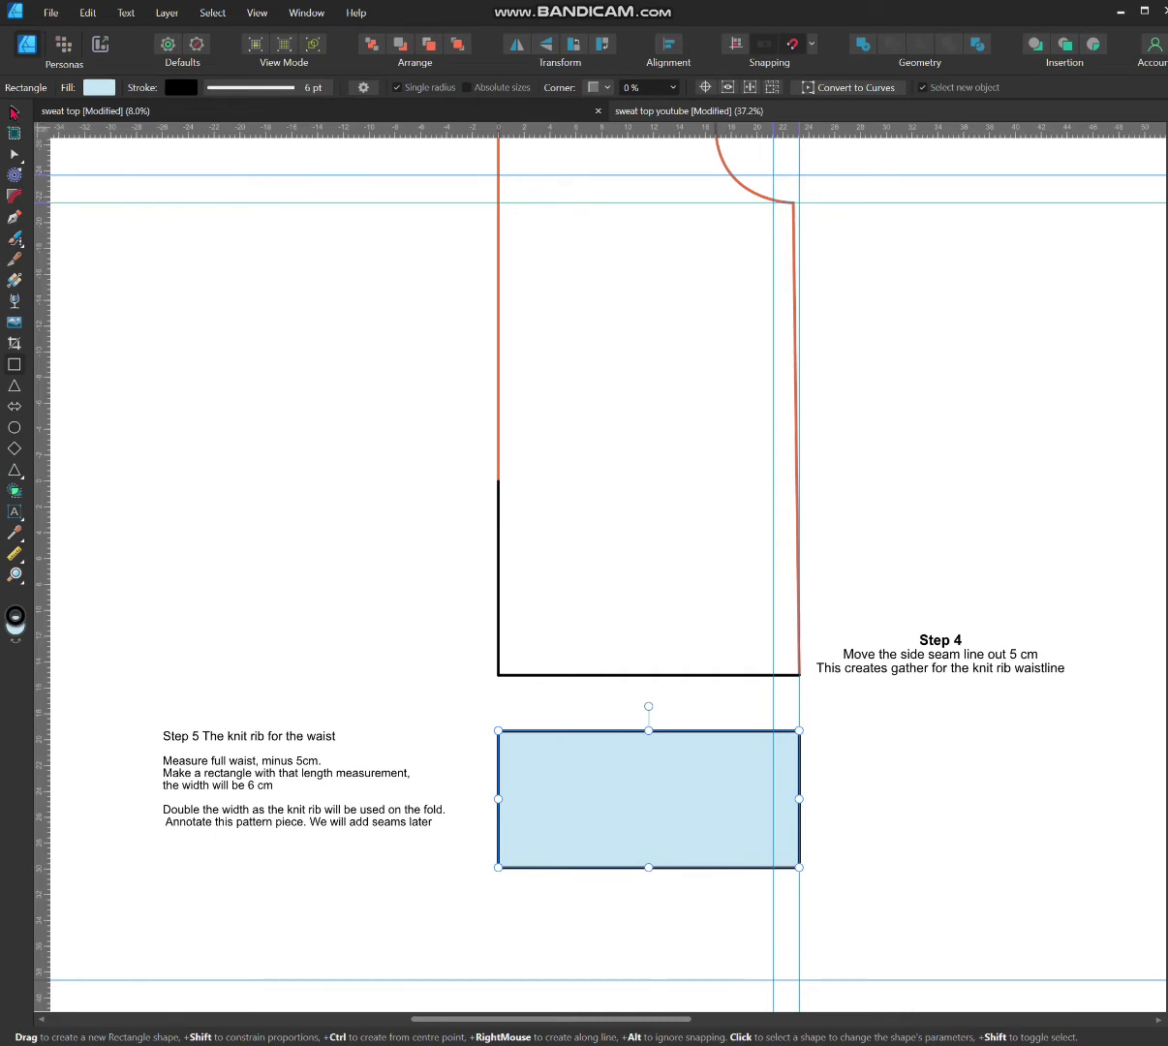
click(13, 111)
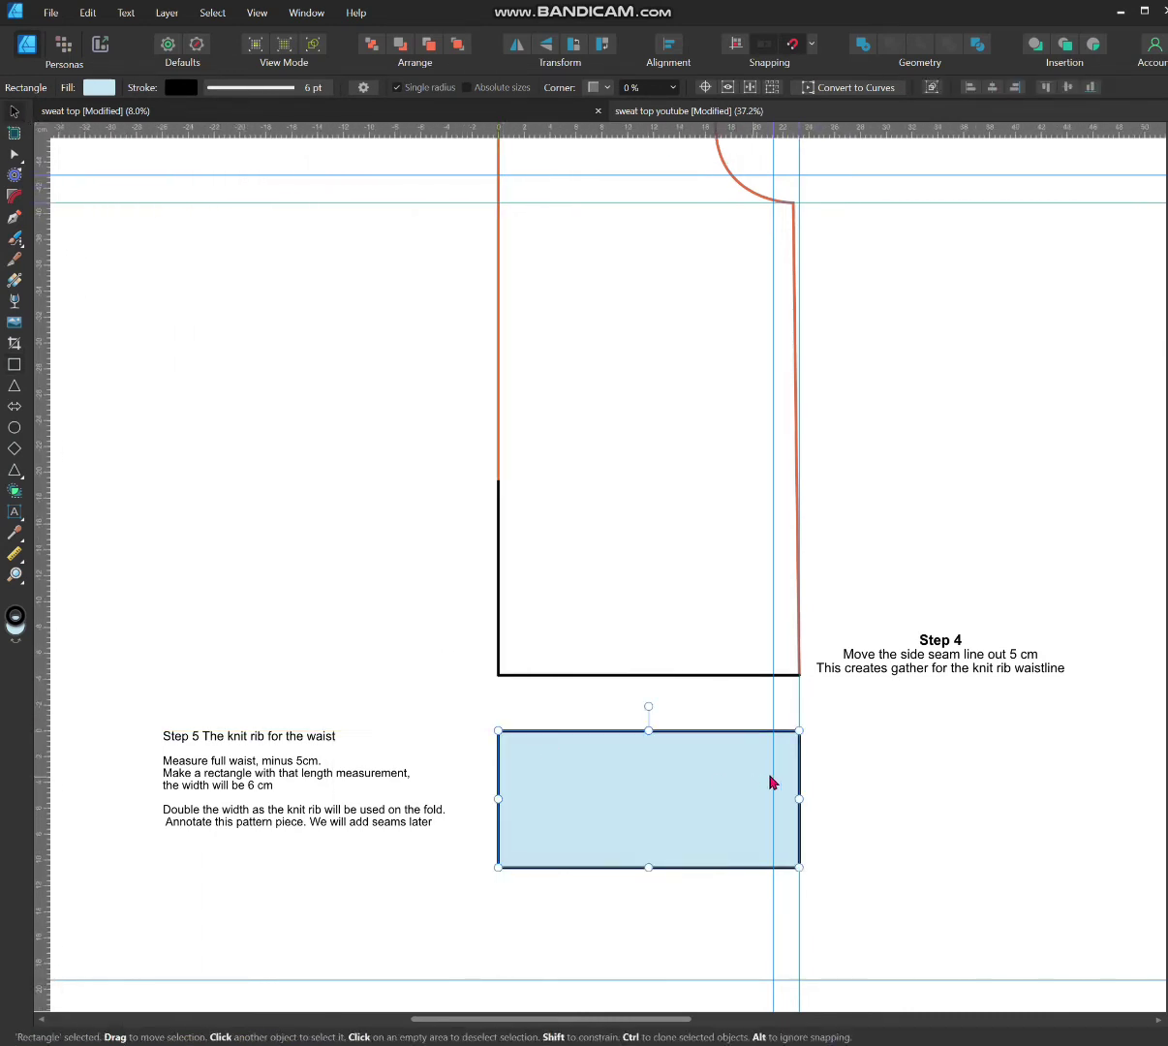
drag(799, 799, 731, 812)
click(798, 812)
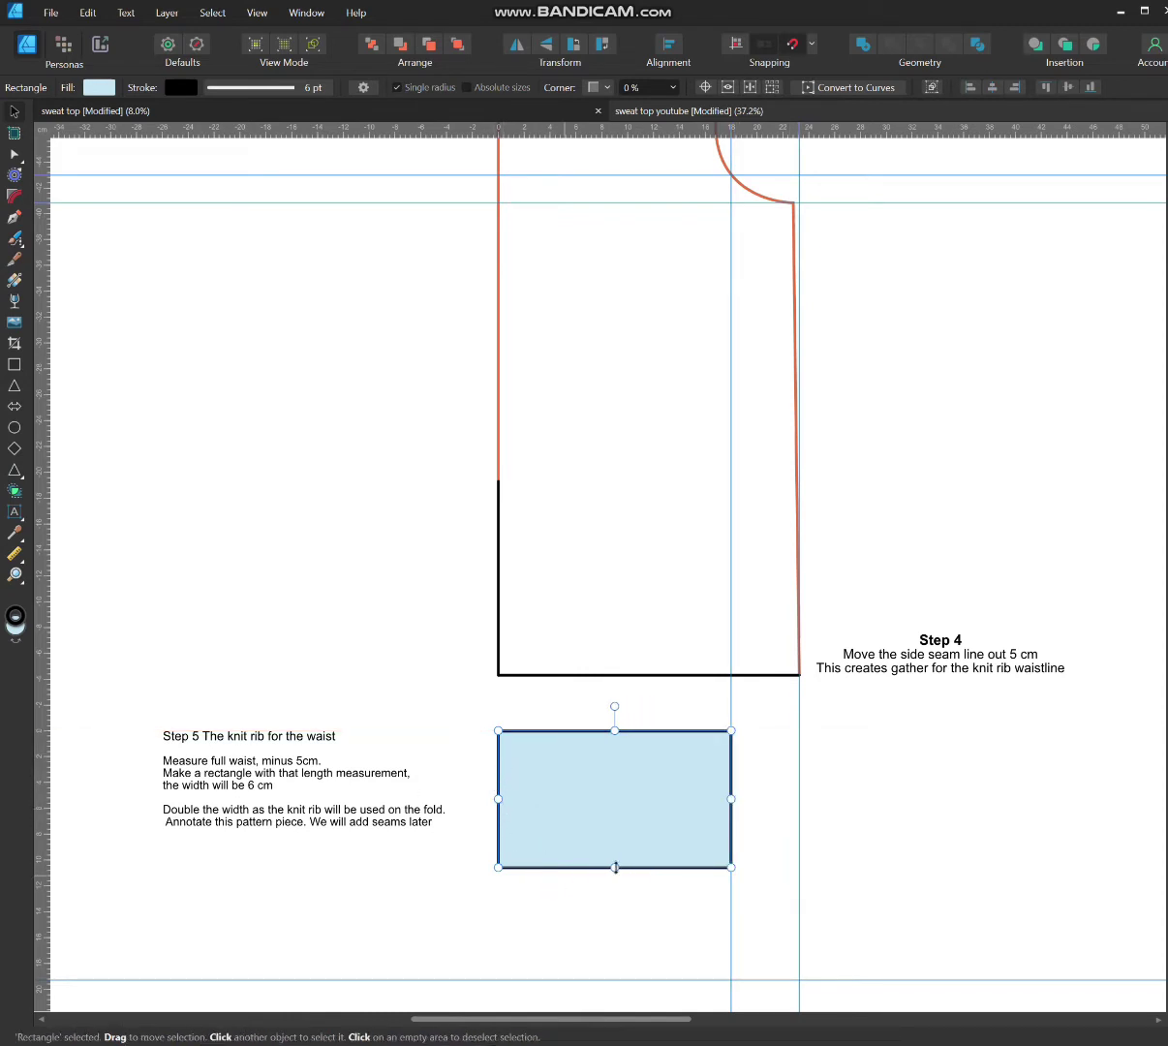
Zero the rulers at the rectangle corner, adjust its height, and draw a fold line across it
drag(43, 130, 498, 731)
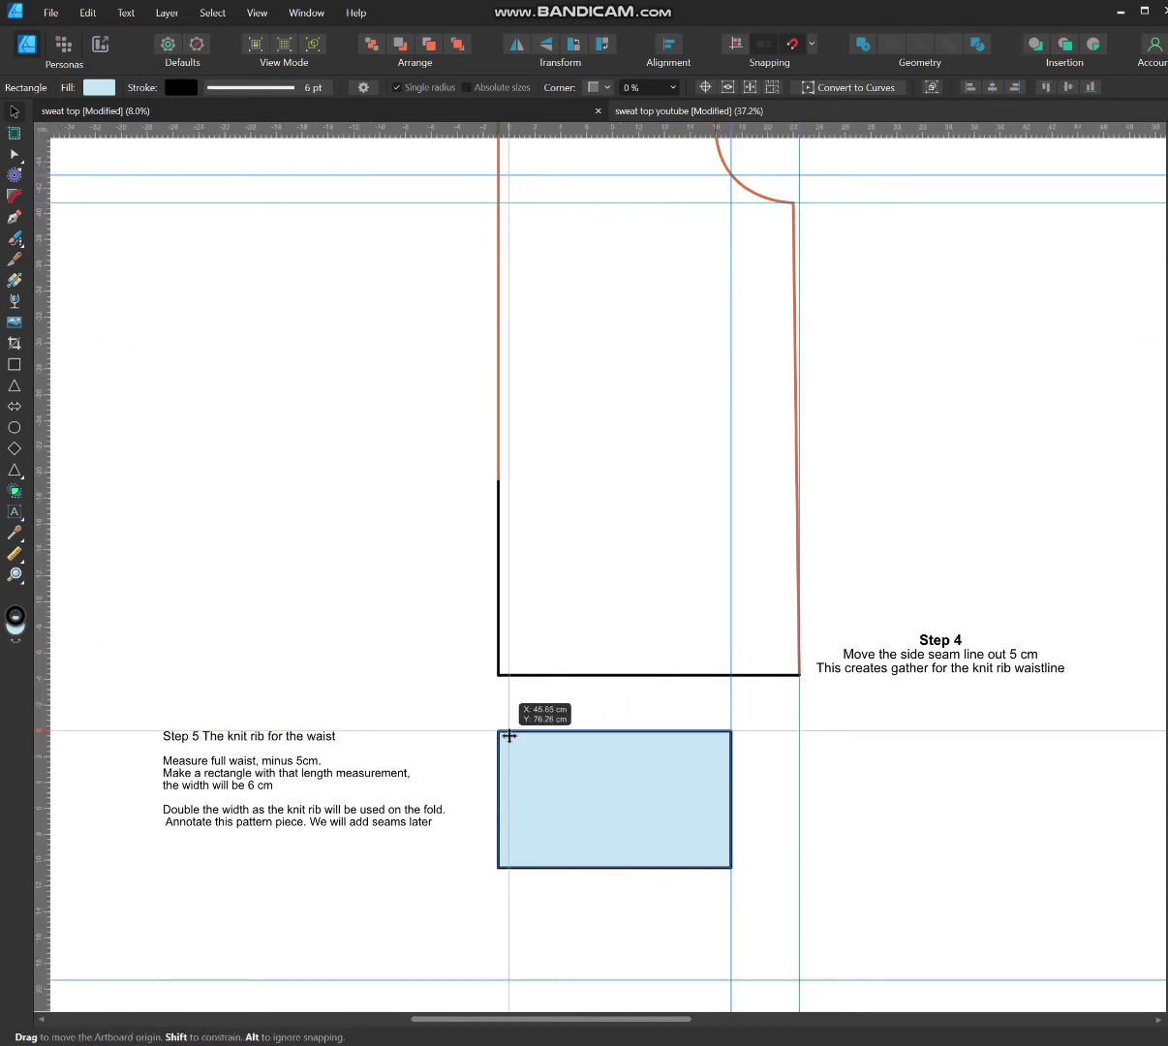
drag(615, 867, 611, 807)
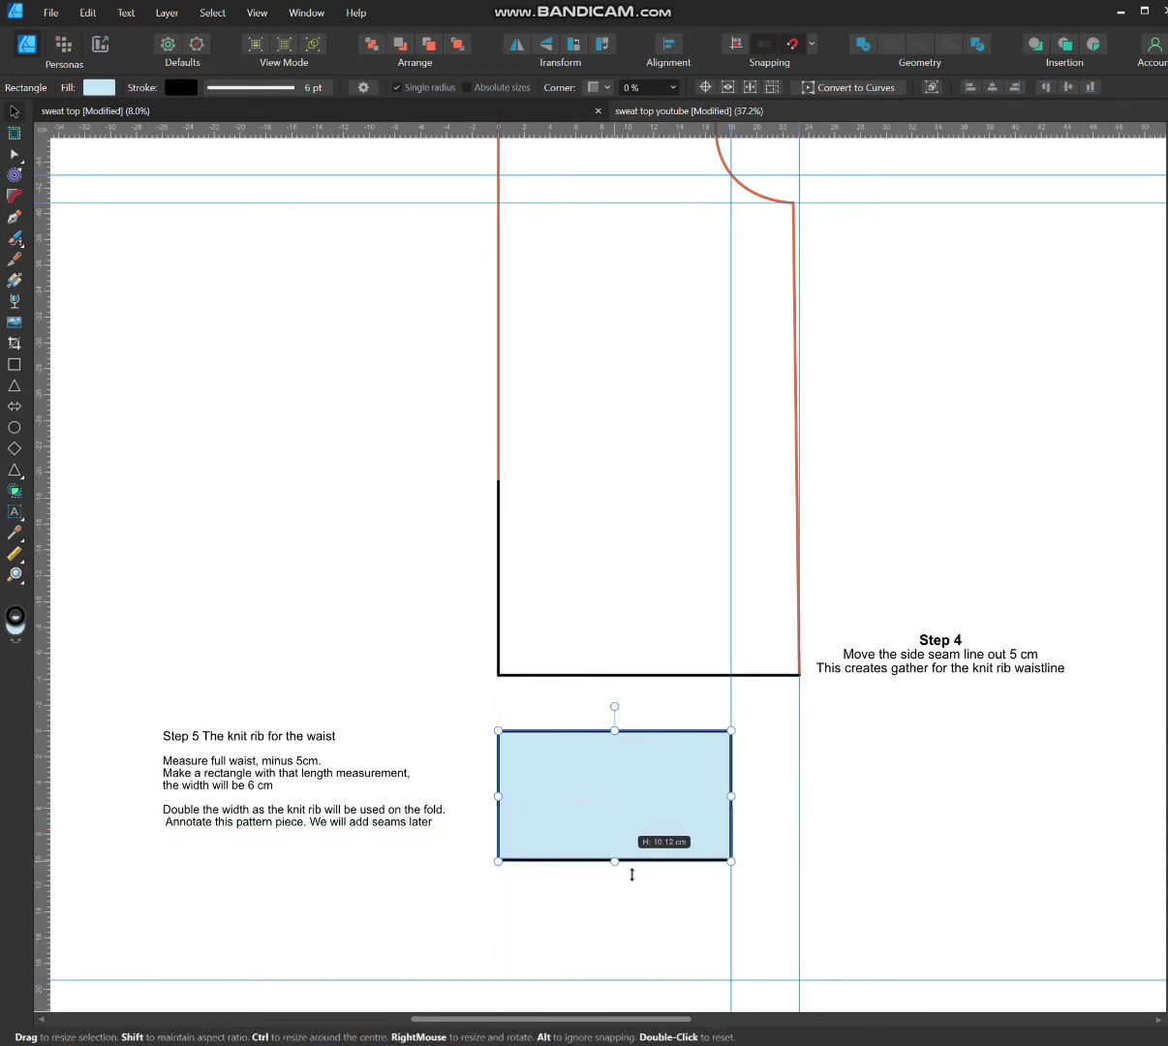
drag(612, 818, 615, 886)
click(15, 217)
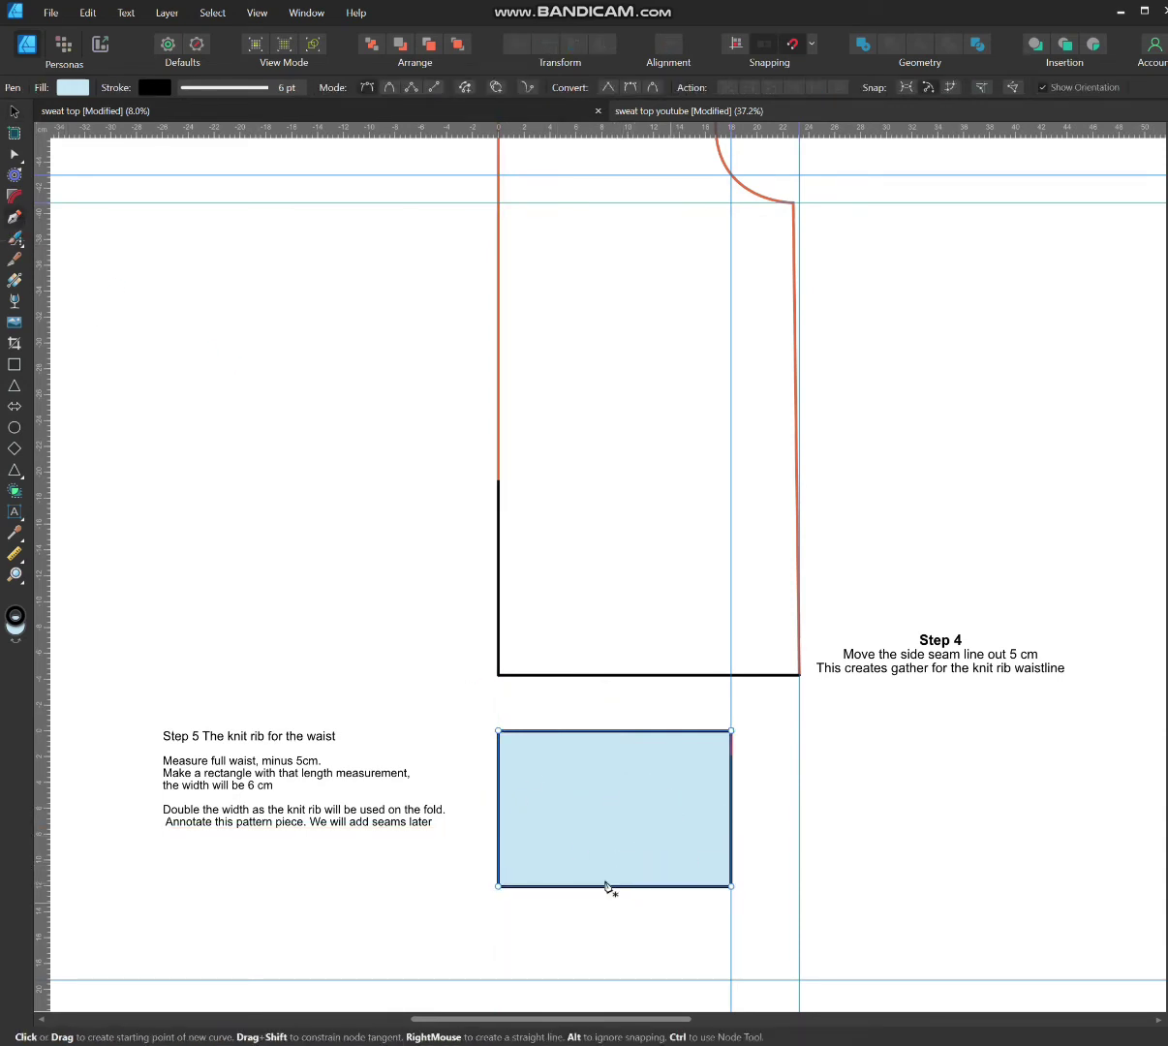
click(498, 808)
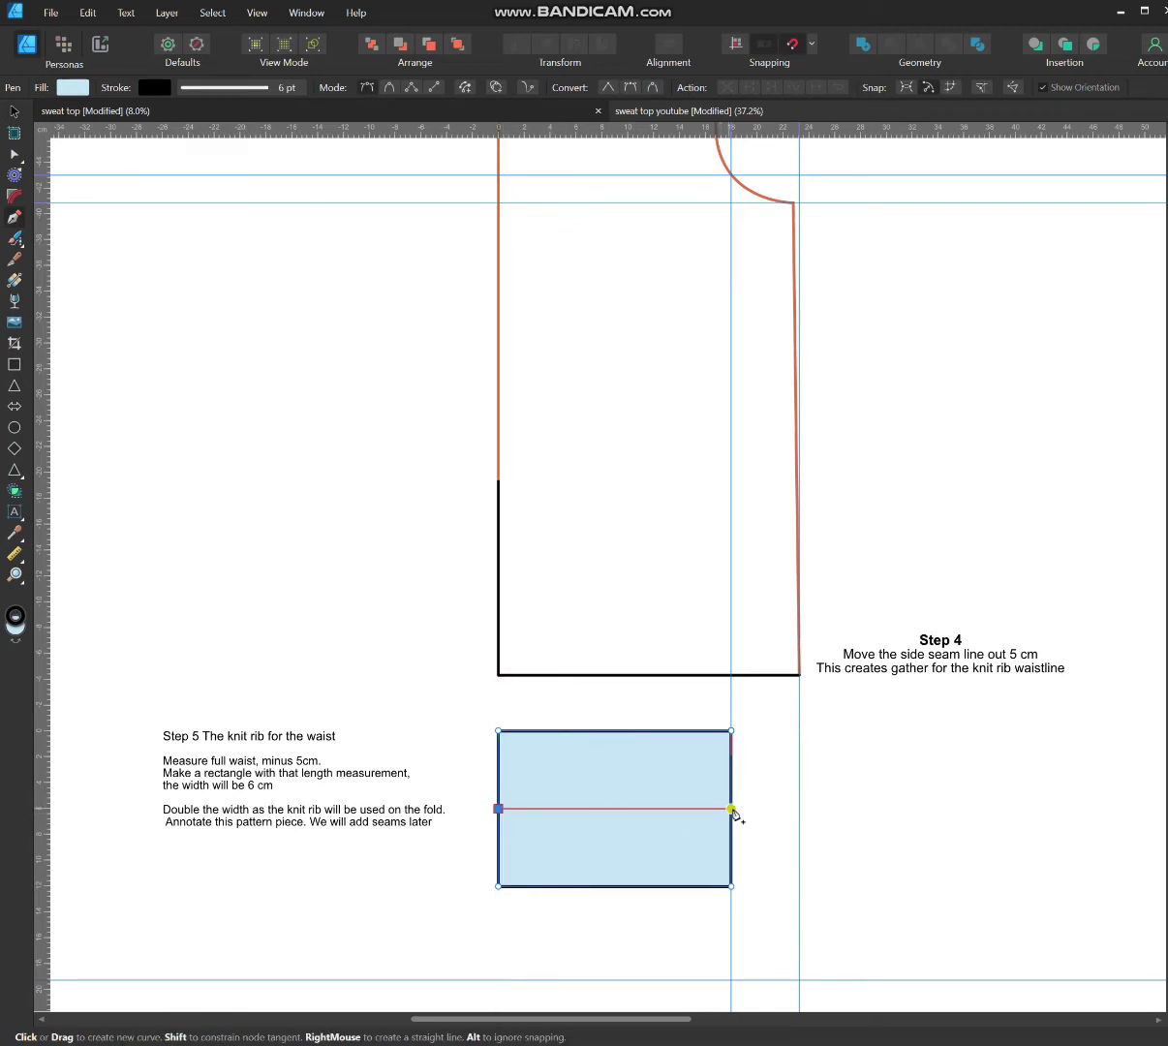
click(731, 809)
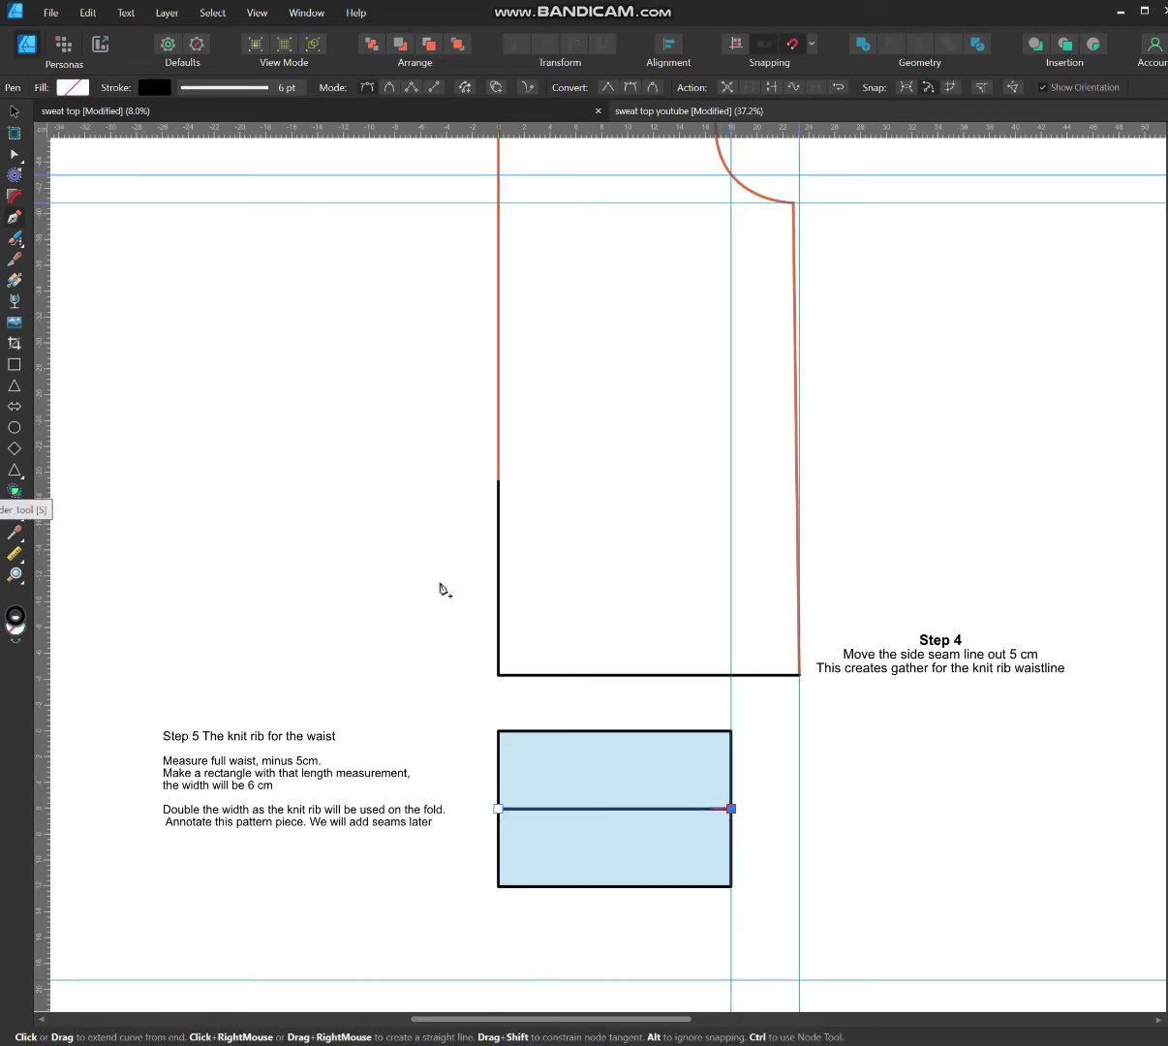
Add a 'Centre Fold' label in the rib rectangle's upper half
key(t)
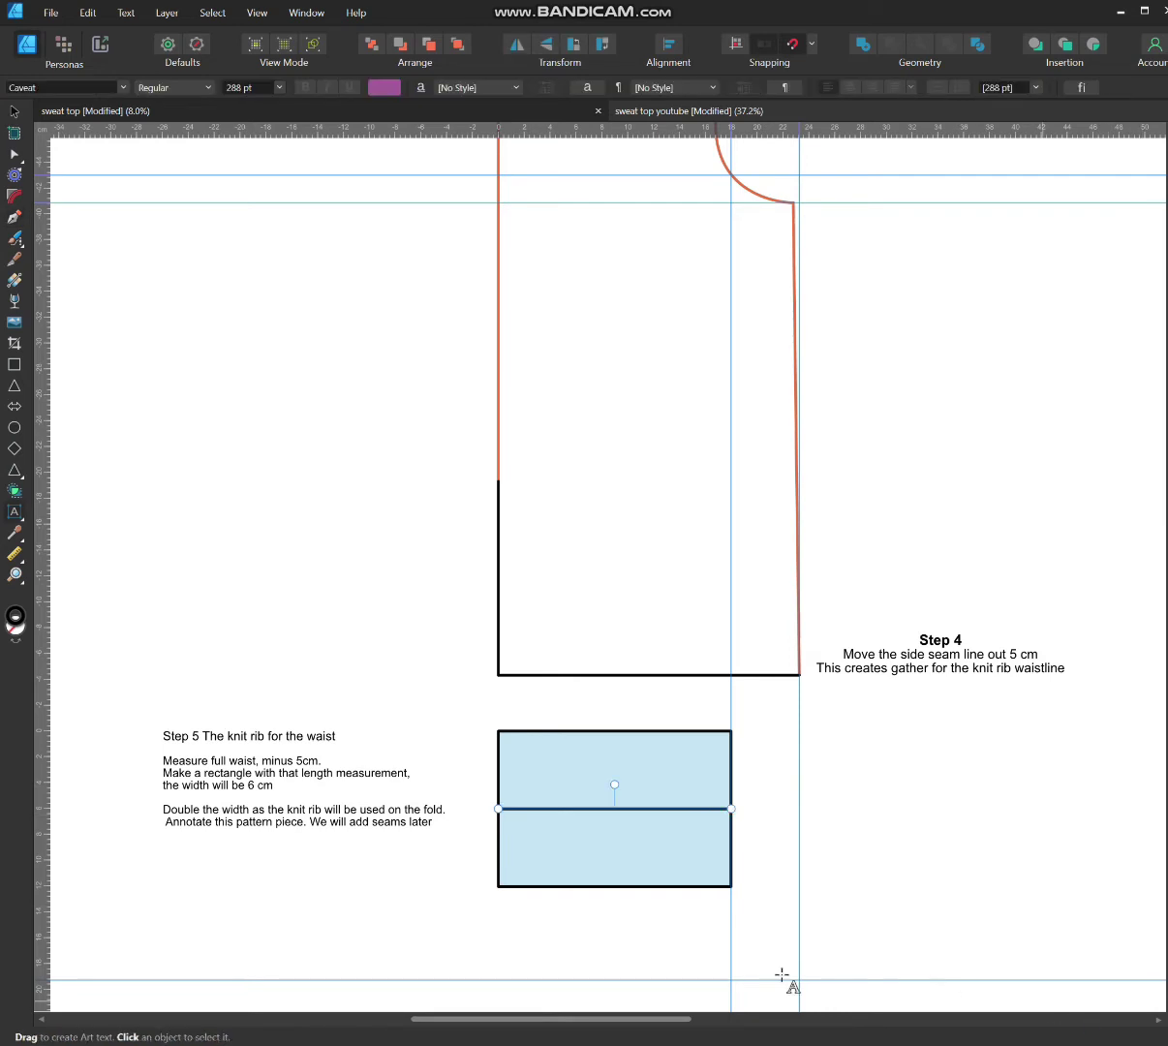
drag(551, 909, 649, 940)
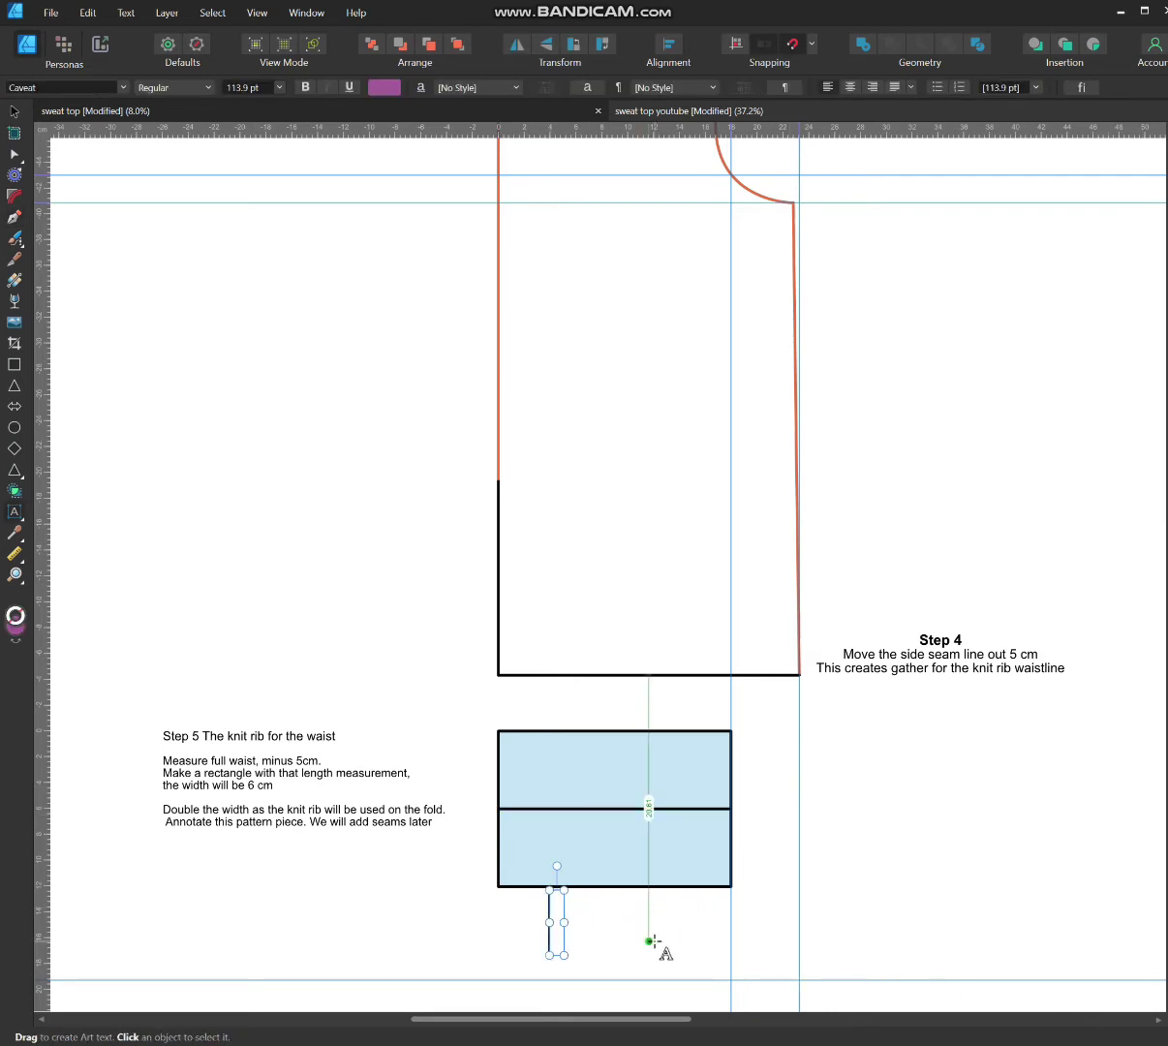
text(Centre Fold)
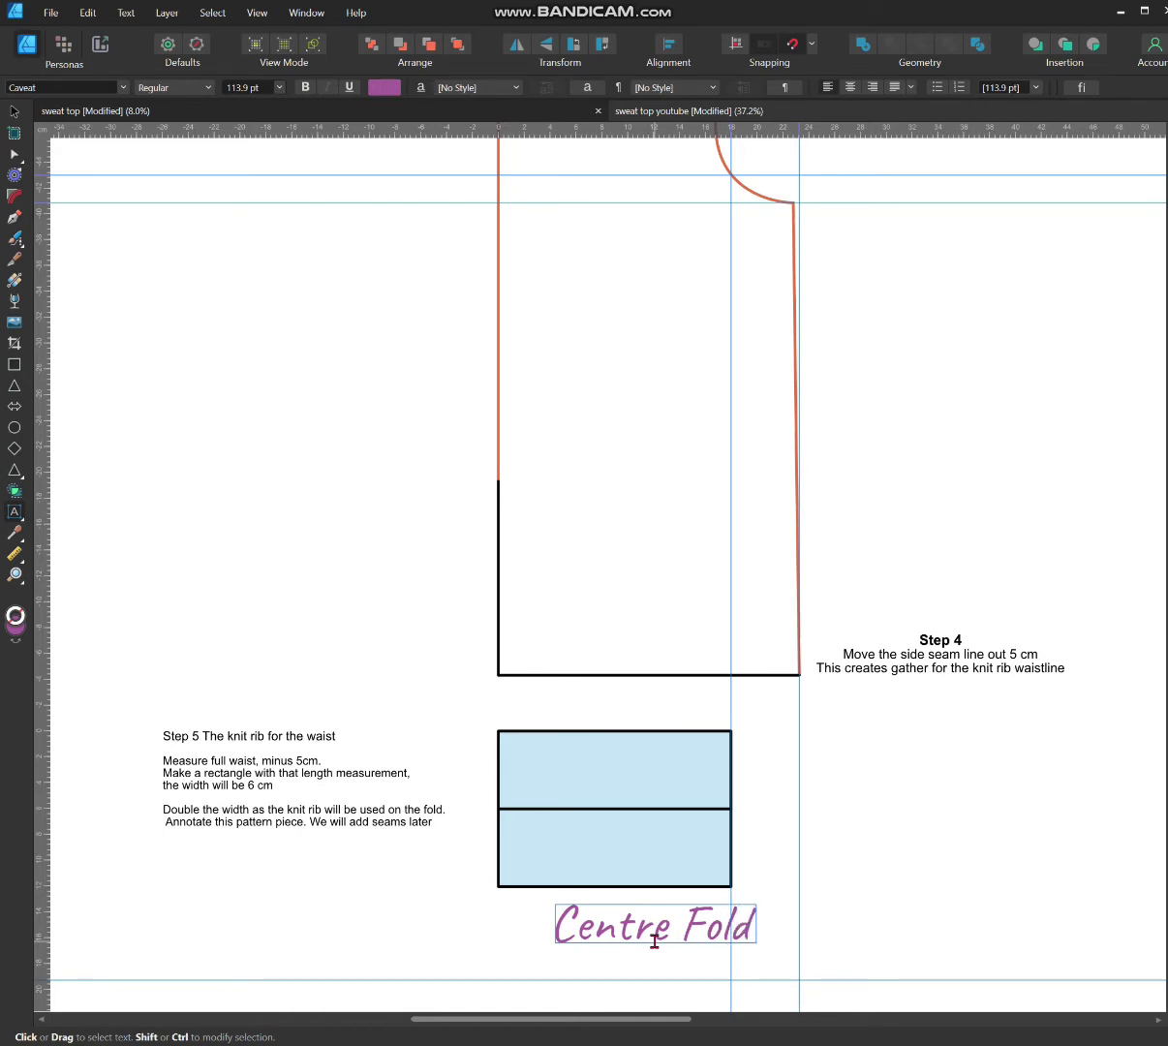
key(Escape)
drag(590, 900, 549, 766)
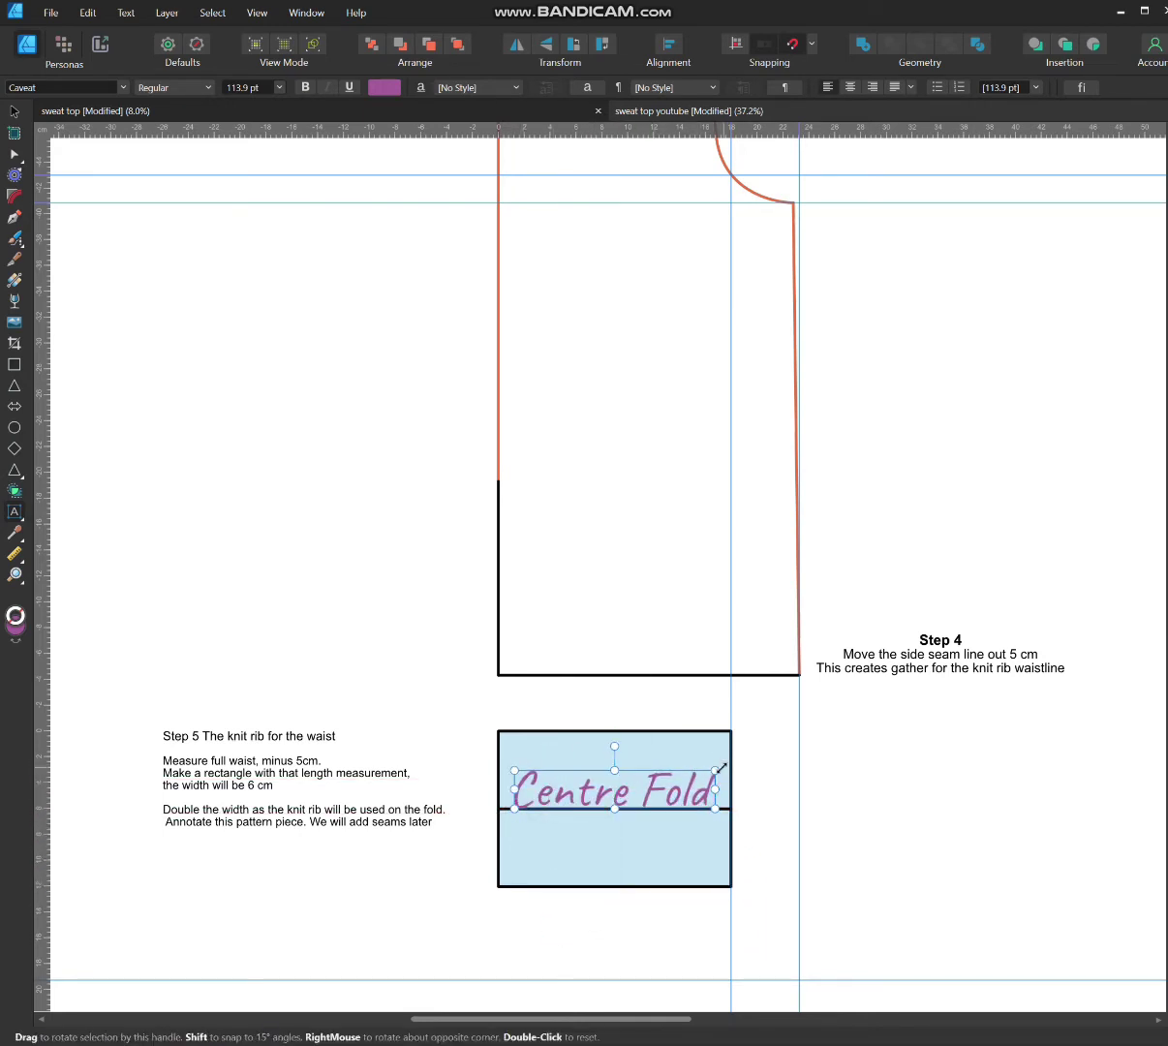
key(Escape)
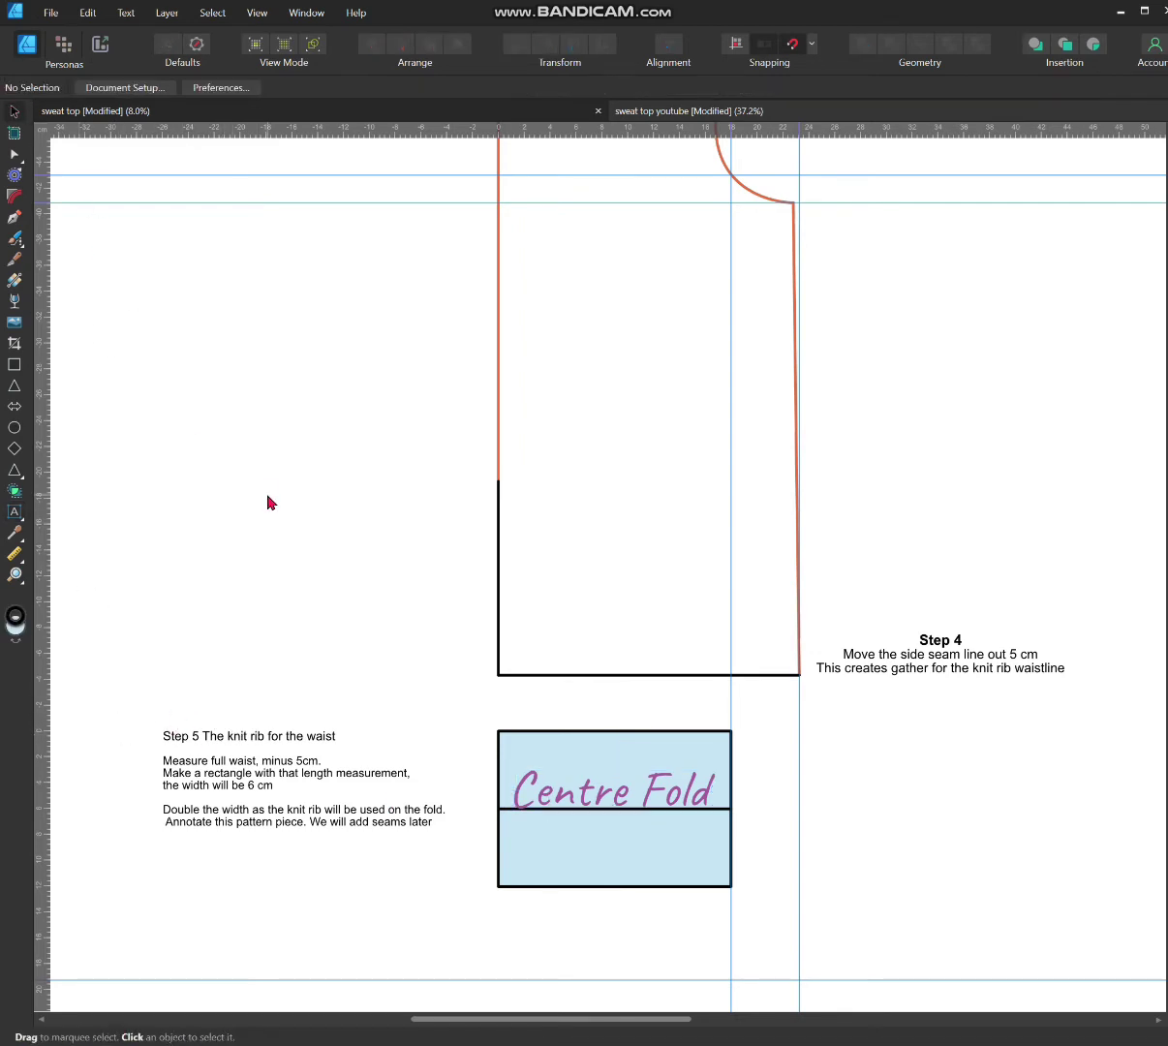
Add a smaller 'knit rib for the waist' label centred in the rectangle's lower half
click(14, 511)
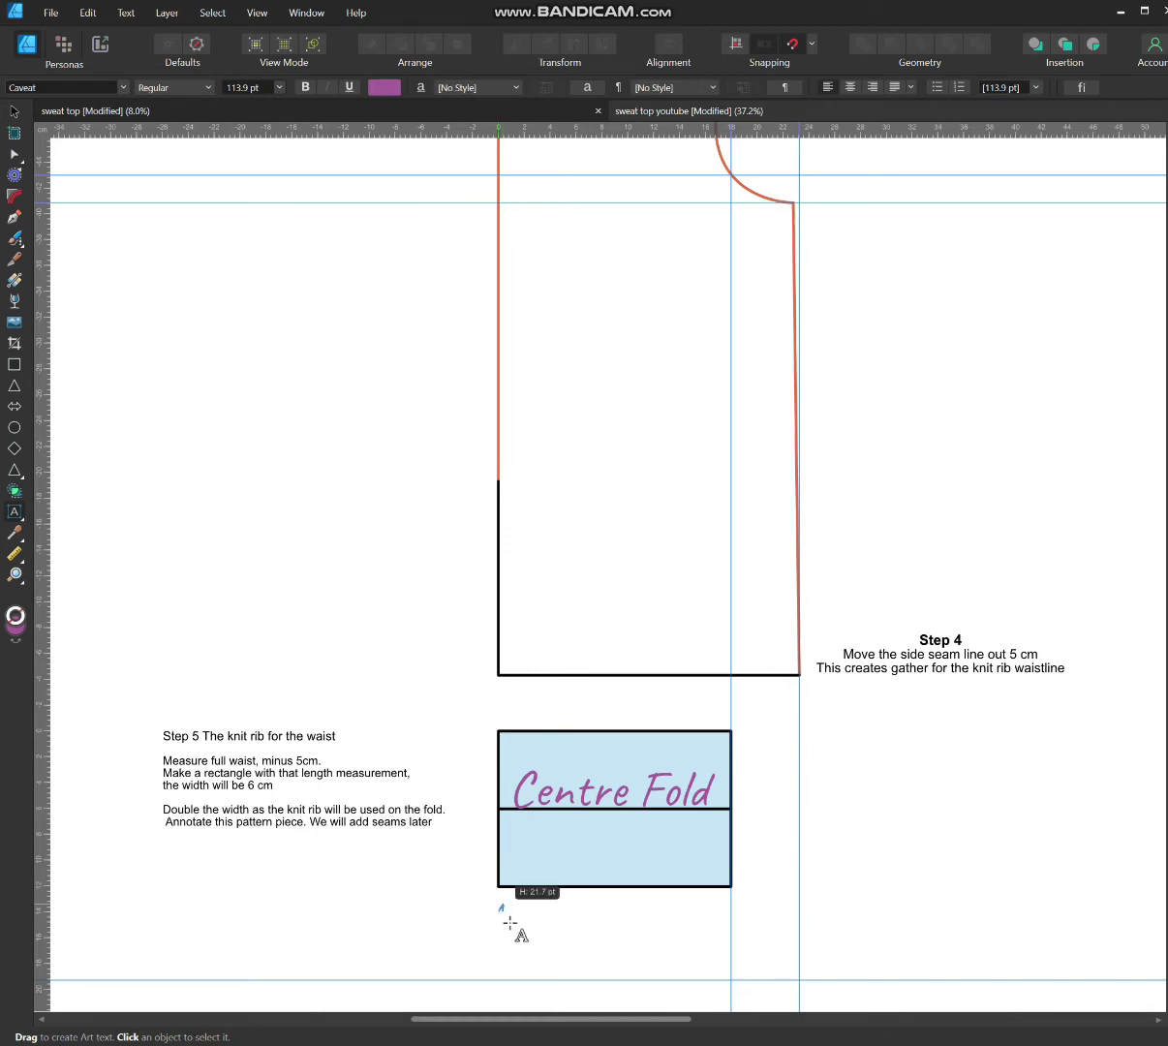
drag(511, 923, 566, 938)
text(t rib for)
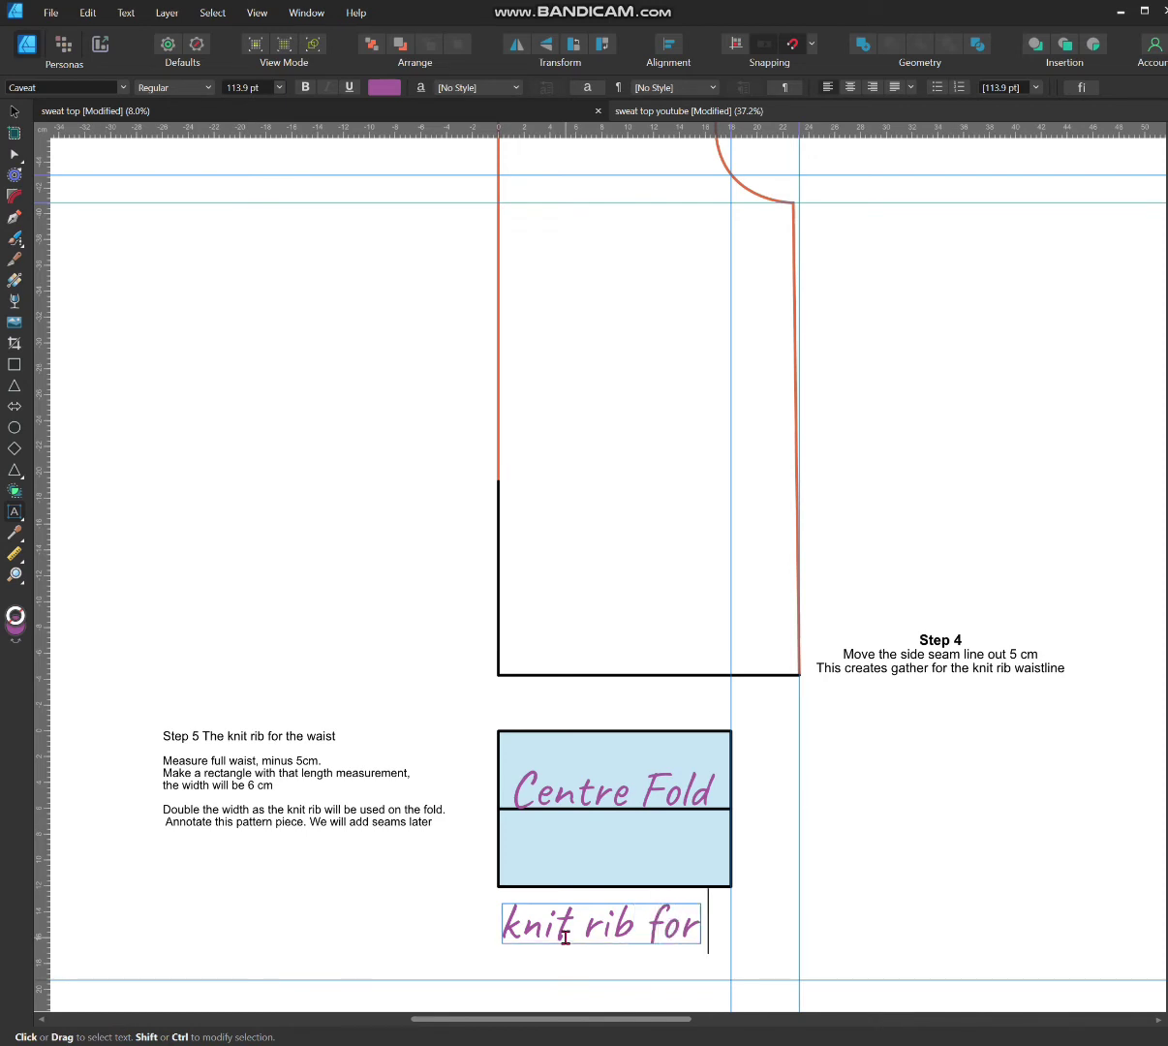
text(the waist)
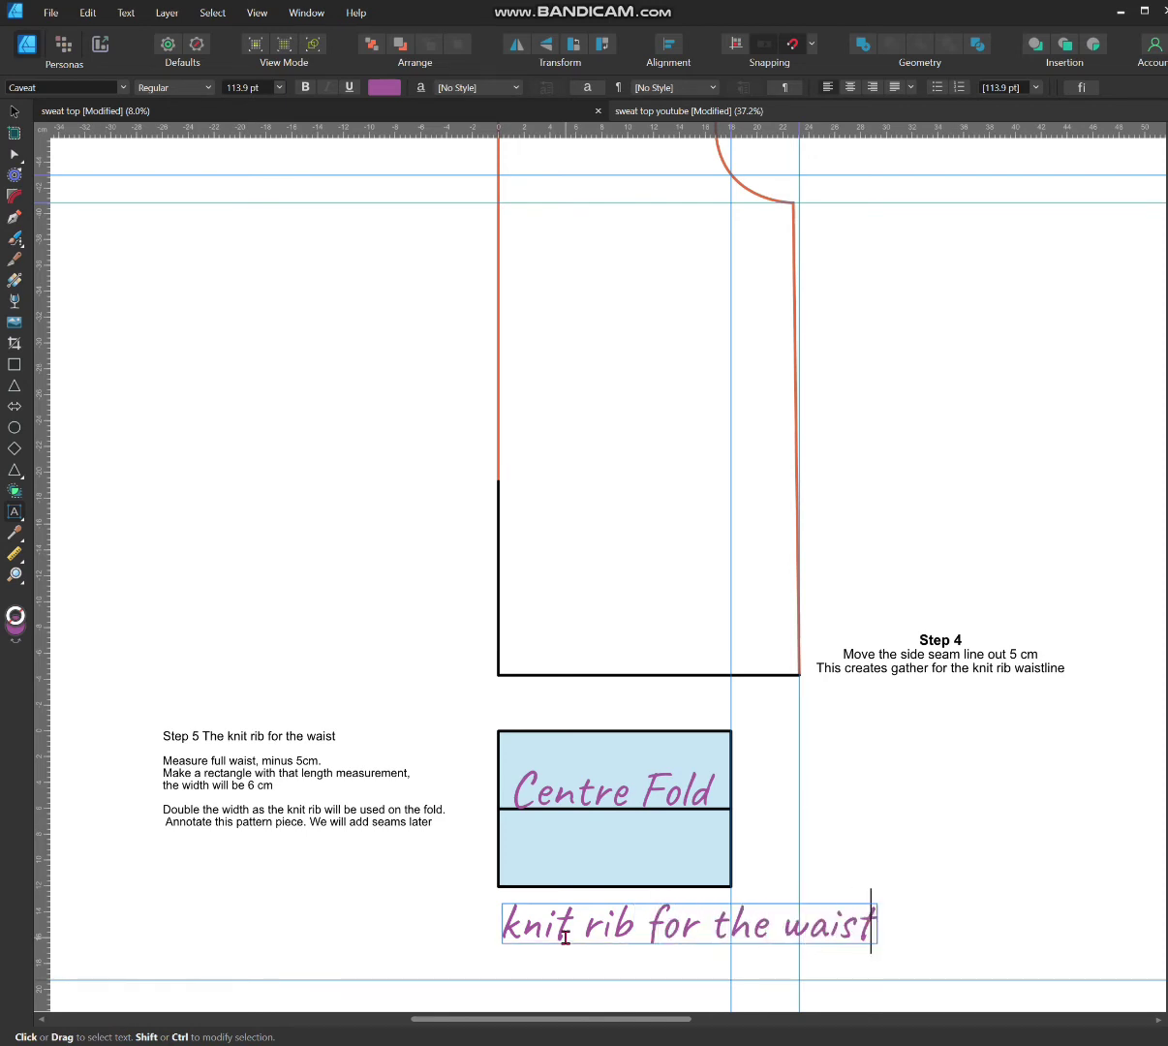
key(Escape)
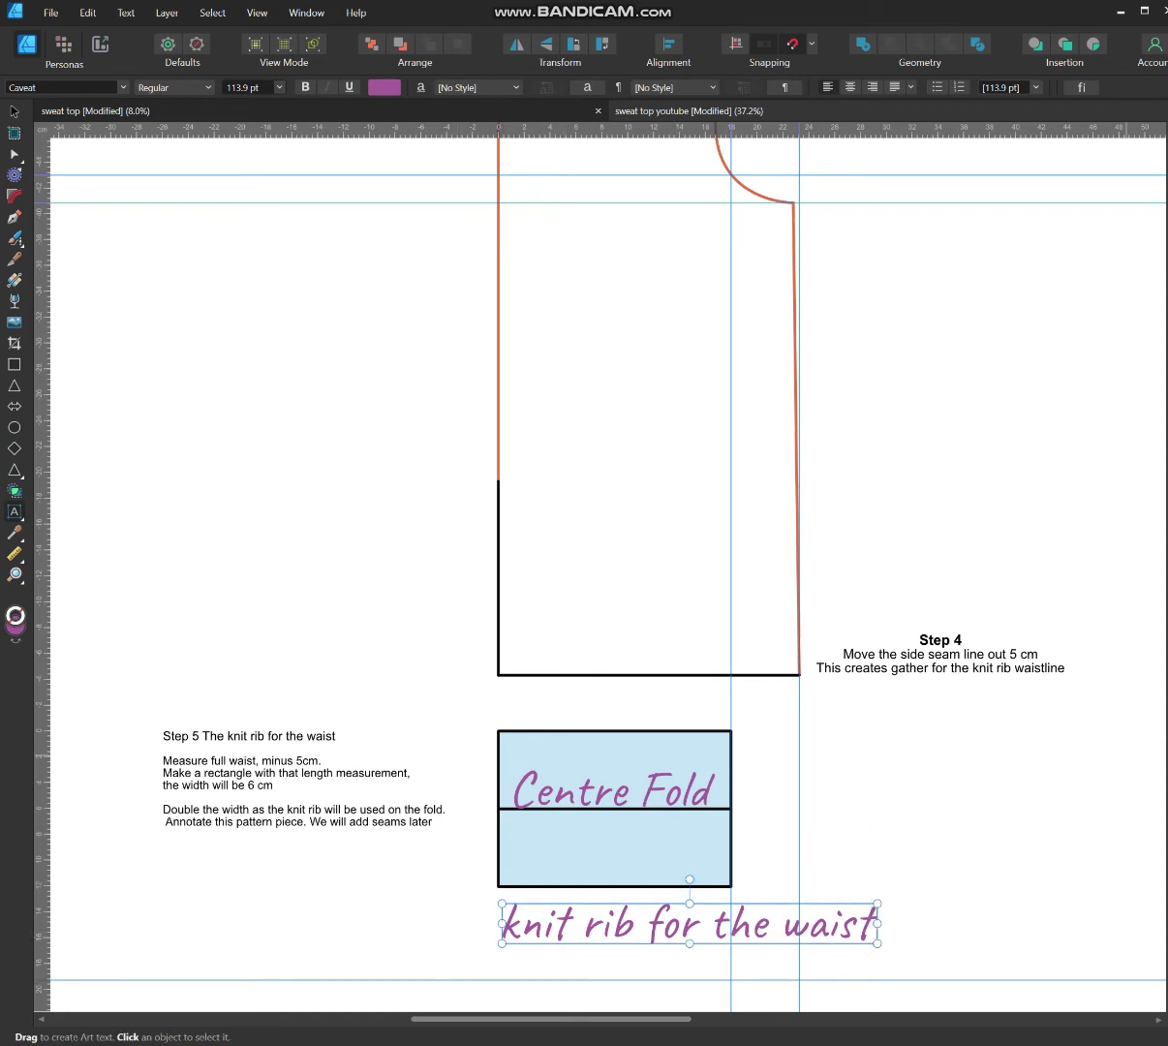
drag(871, 920, 867, 836)
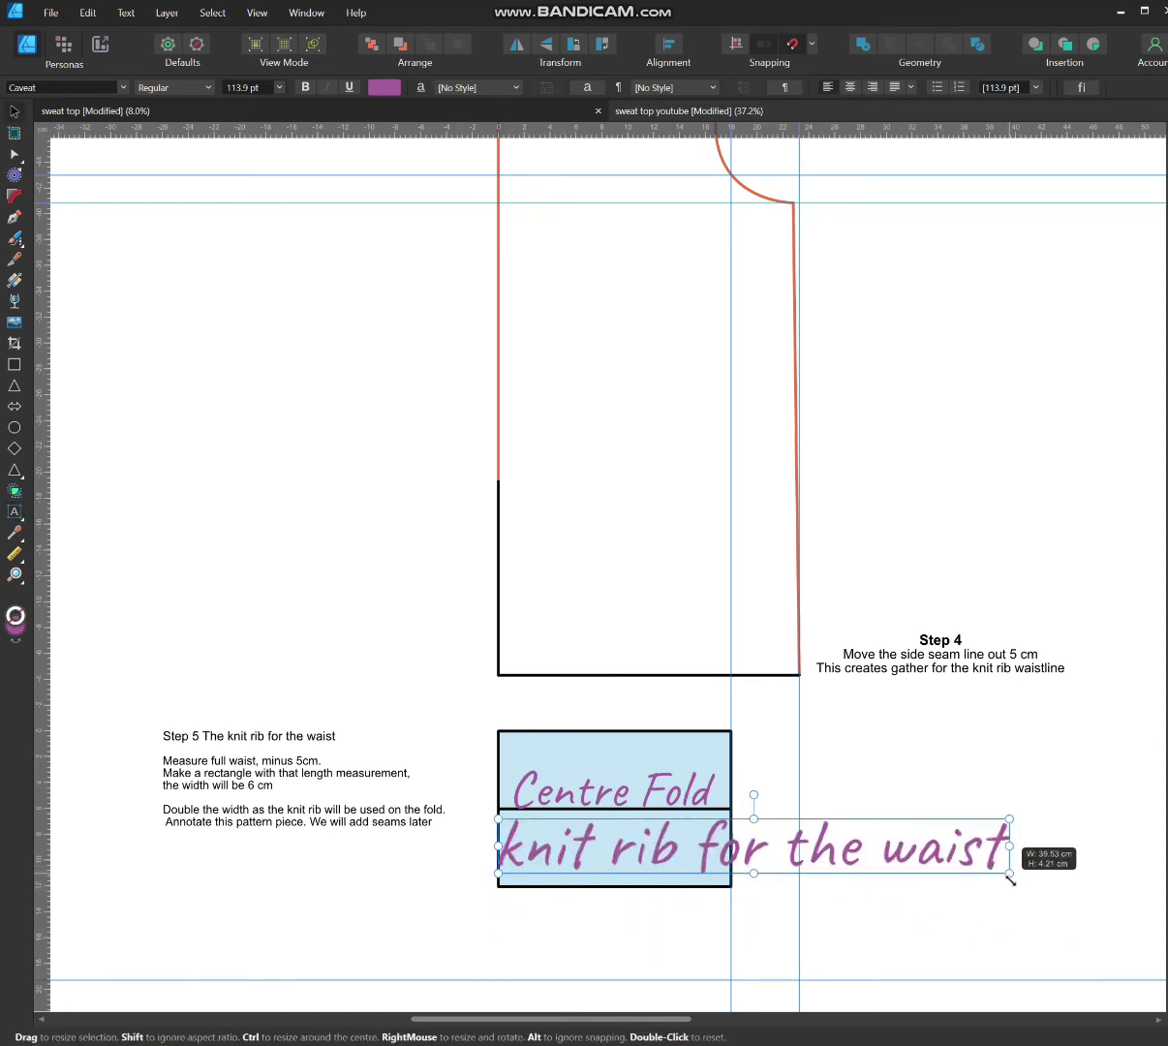
drag(875, 859, 716, 842)
drag(529, 829, 563, 849)
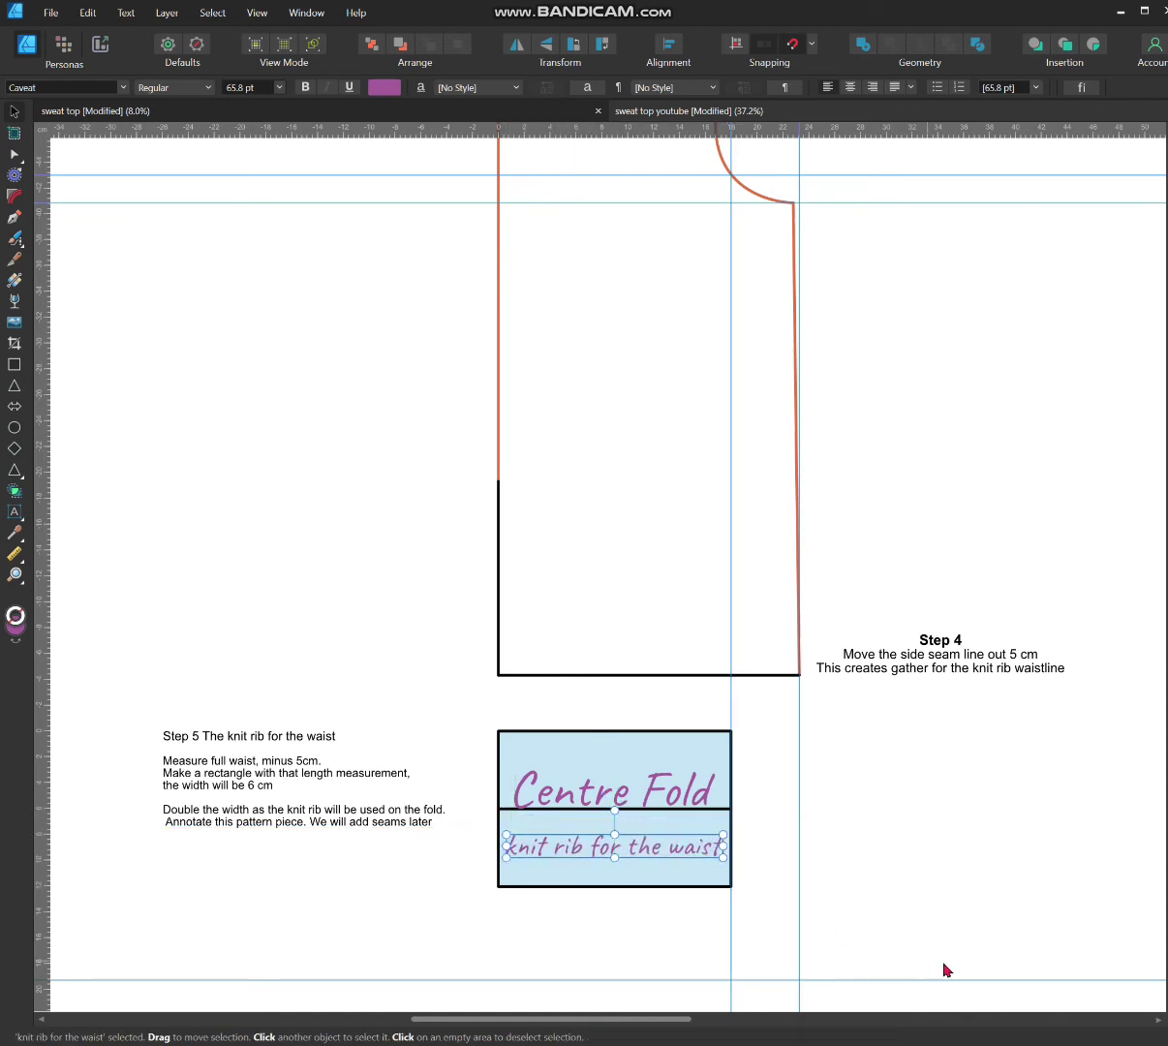
click(1054, 787)
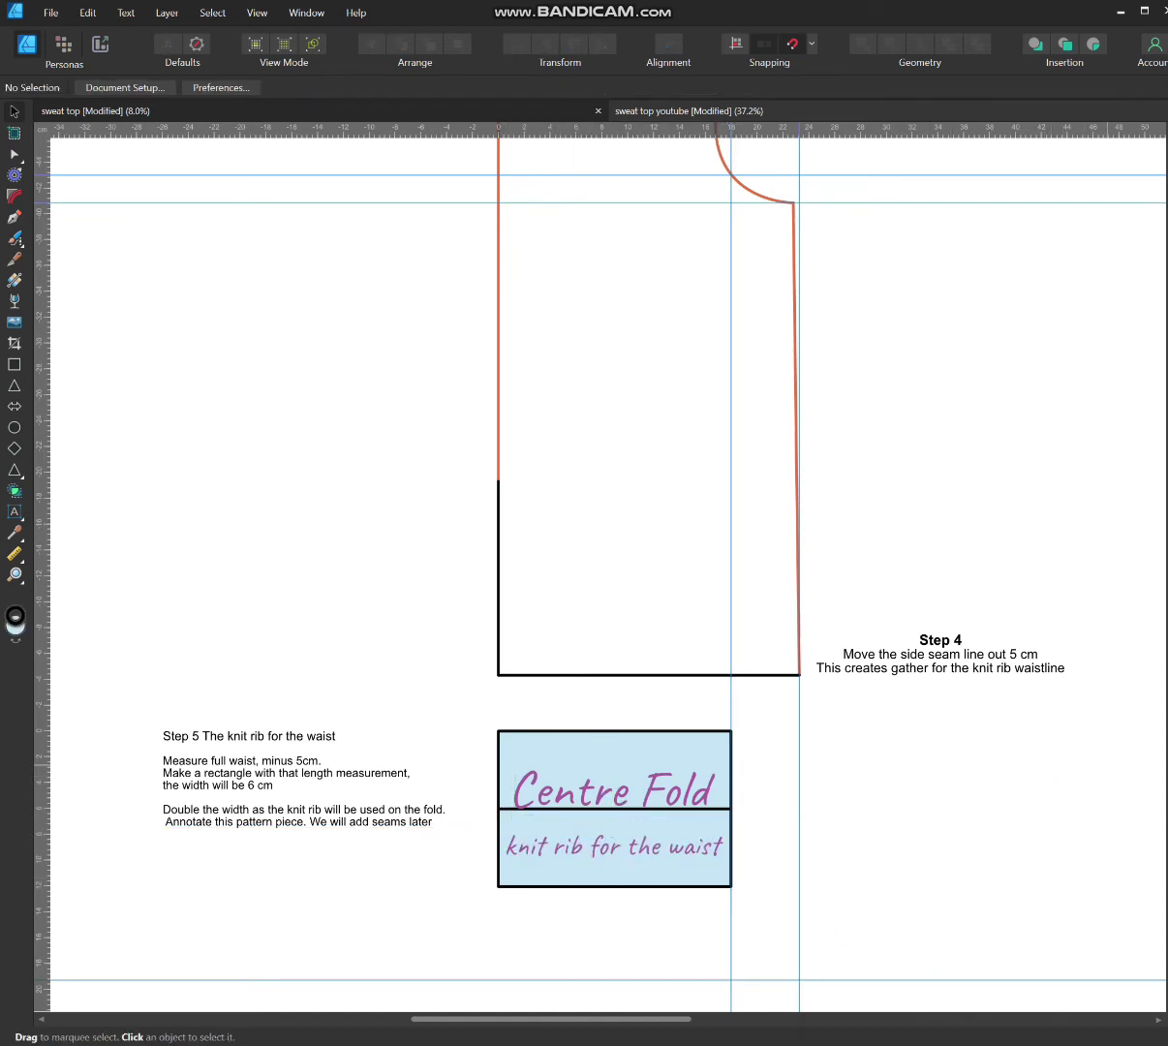
Paste the Step 6 seam allowance note and resize it smaller beside the armhole
key(ctrl+0)
key(t)
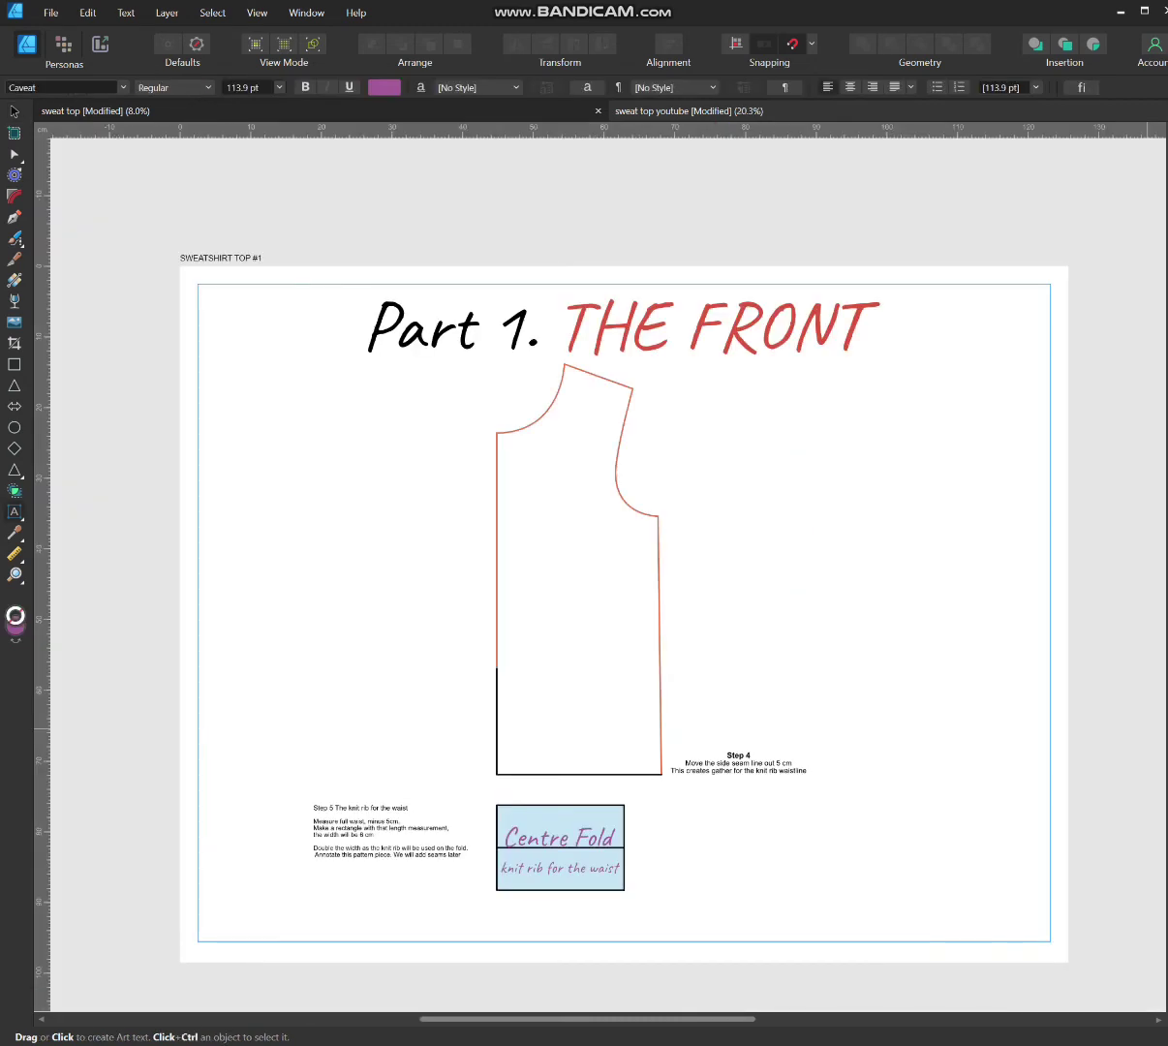
key(ctrl+v)
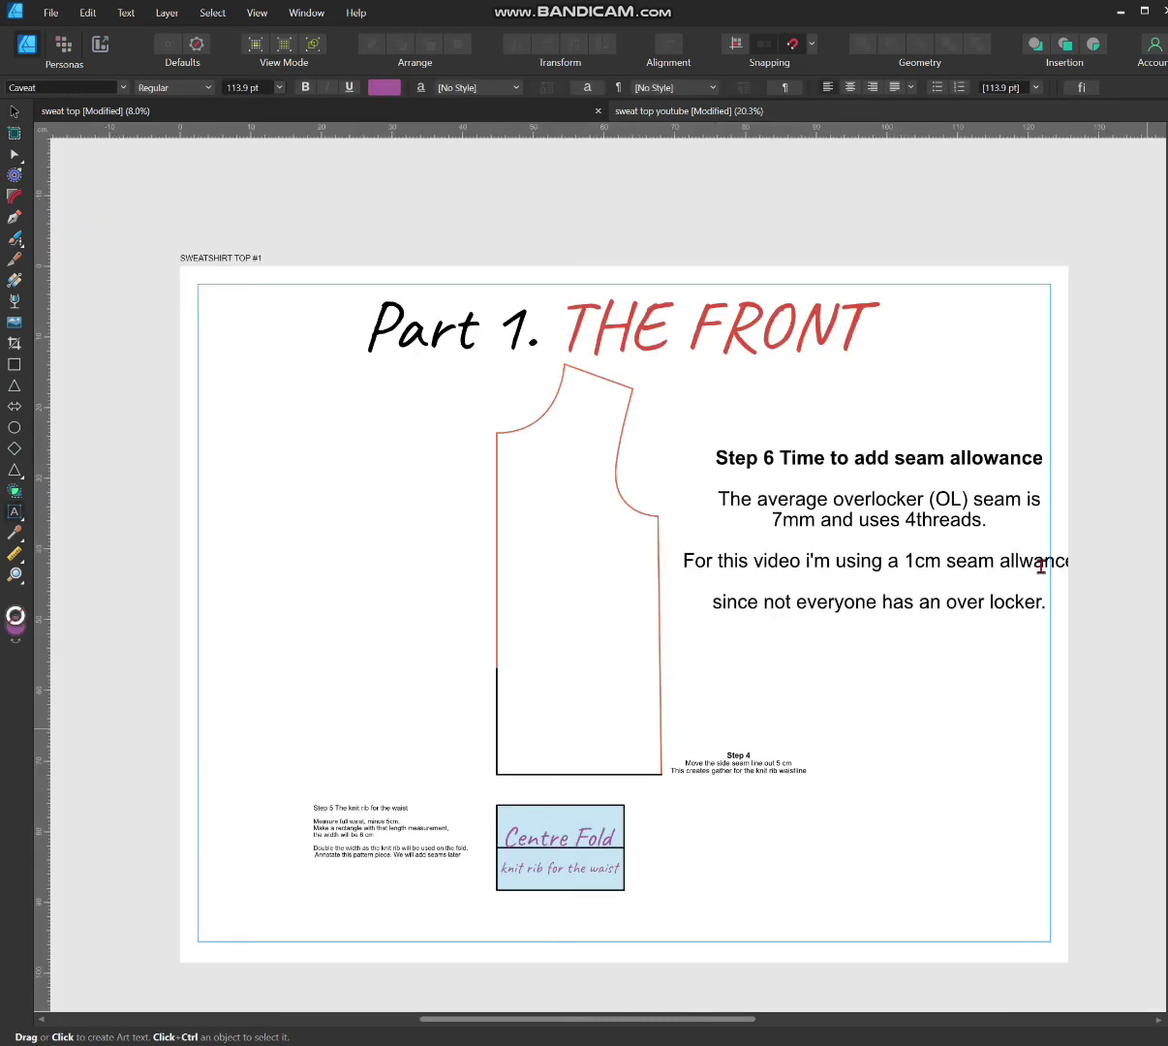
click(888, 561)
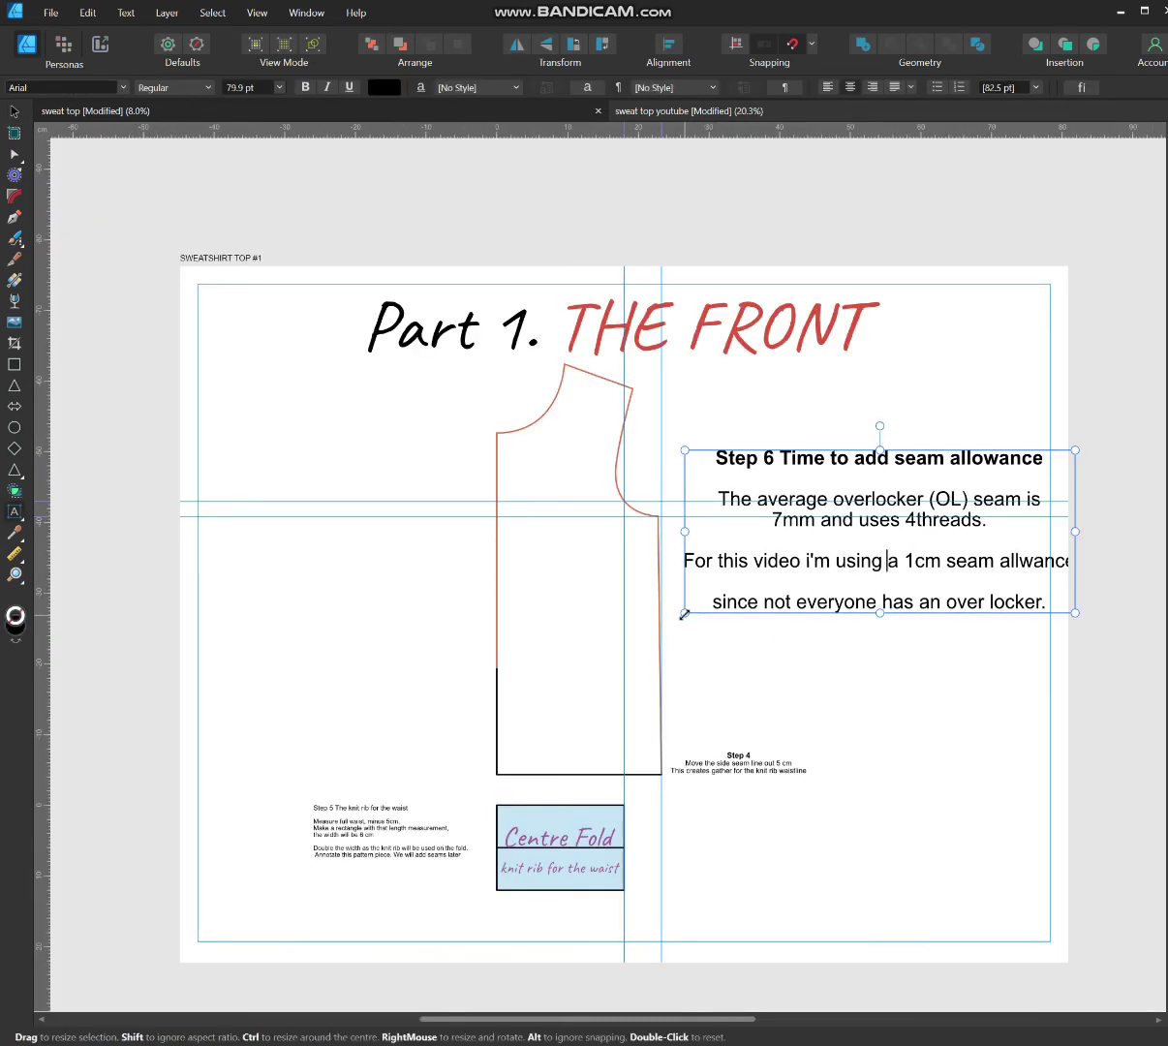
drag(686, 612, 149, 786)
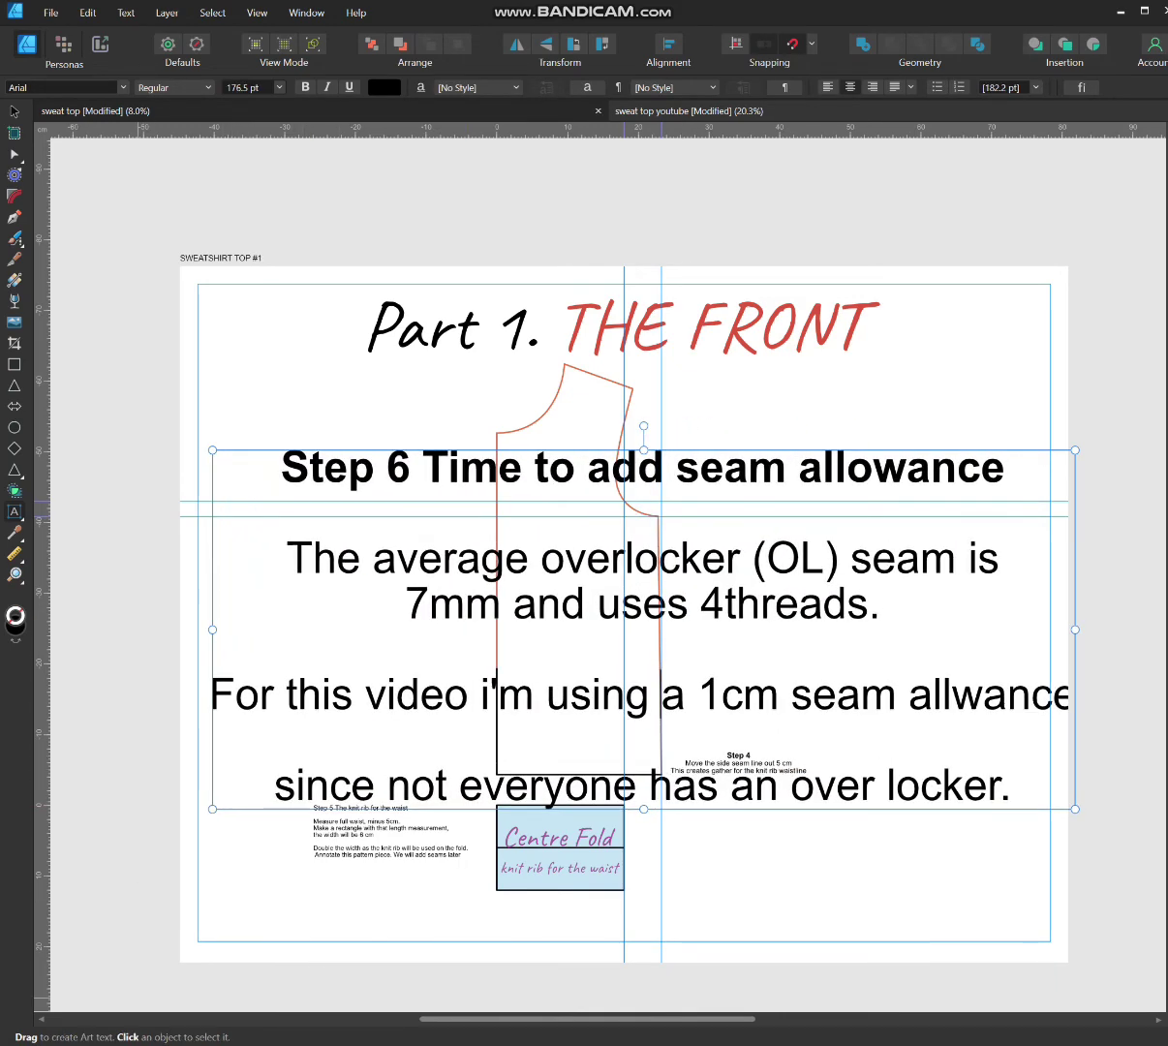
drag(212, 810, 751, 584)
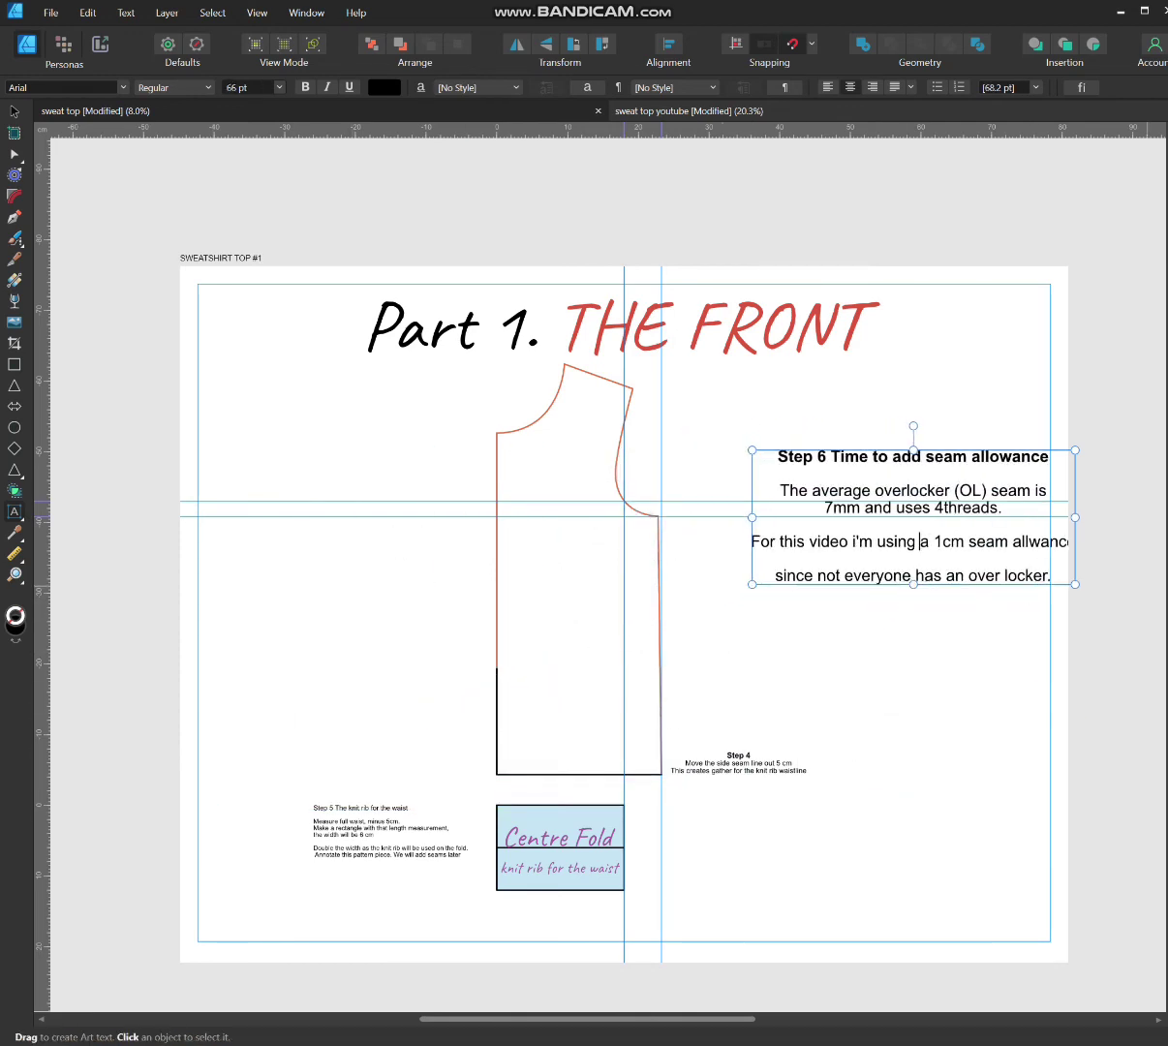
Clear the Step 6 note's text and remove its empty frame, ready for new artistic text
key(ctrl+a)
key(Delete)
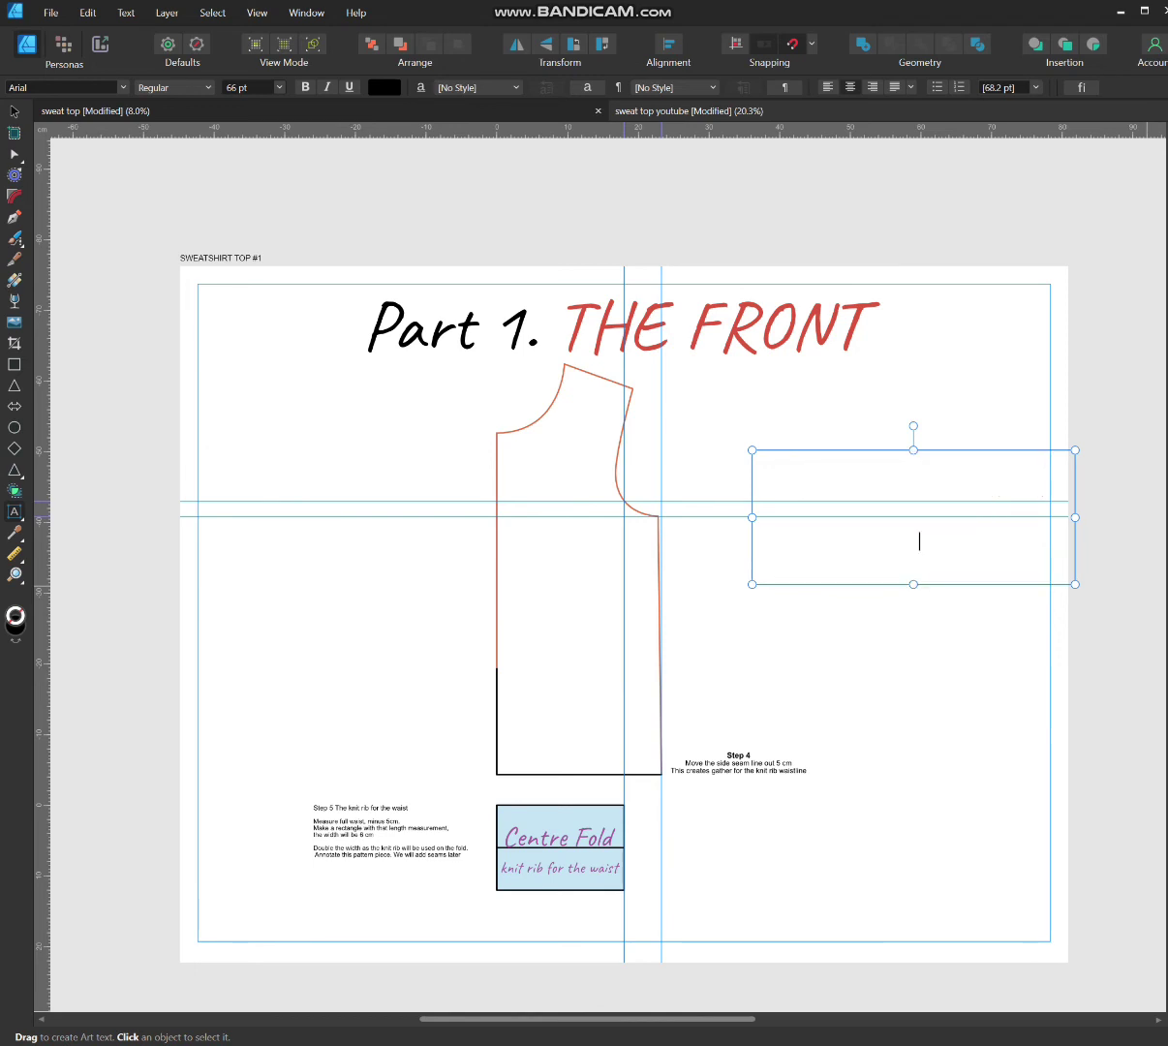
key(Escape)
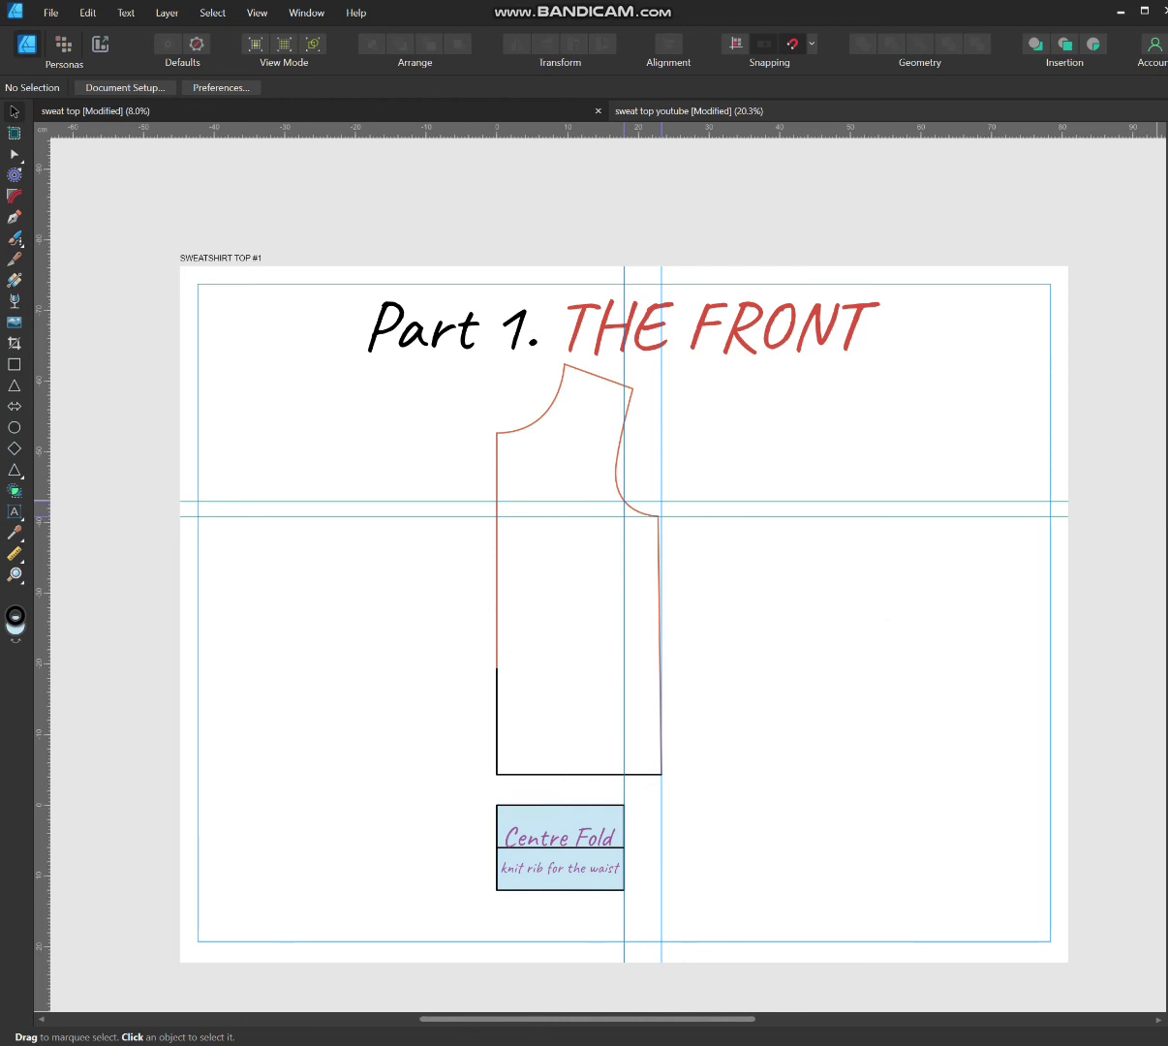
key(t)
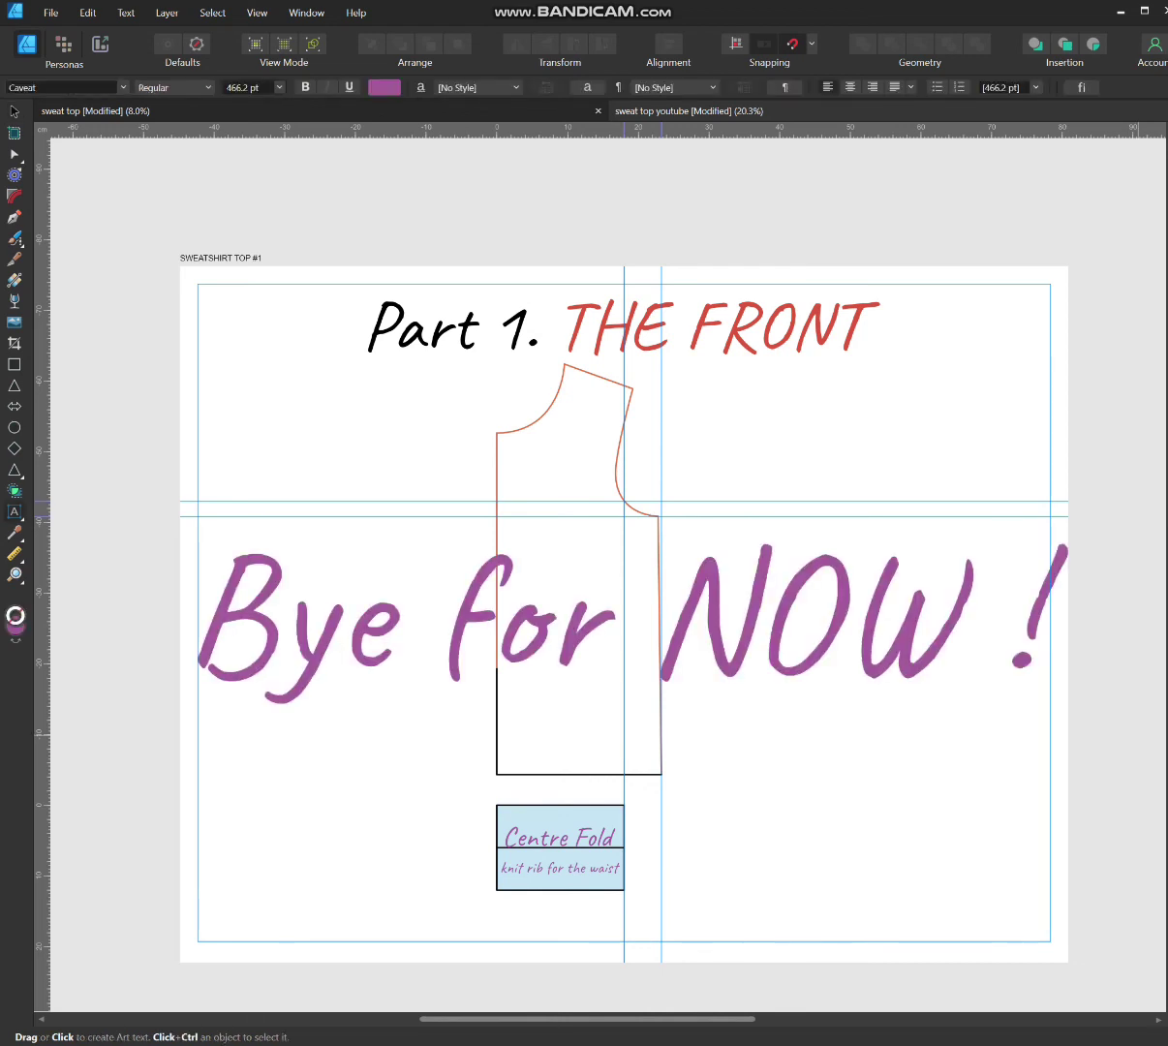